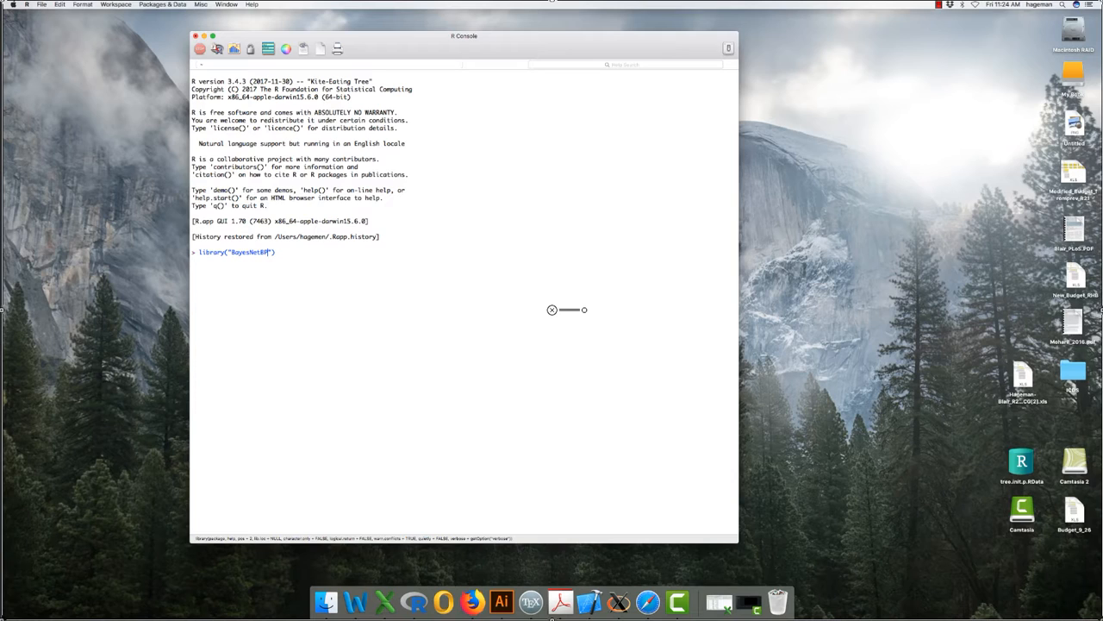
# Load the BayesNetBP library in the R console and list the contents of package:BayesNetBP.
pyautogui.press('Return')
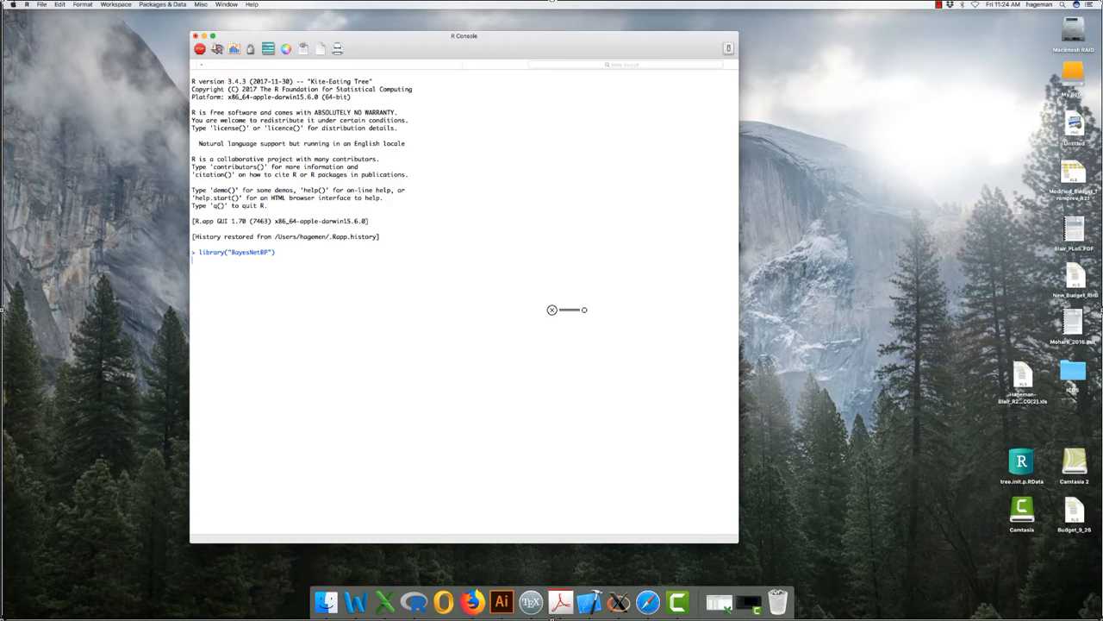
pyautogui.write('l')
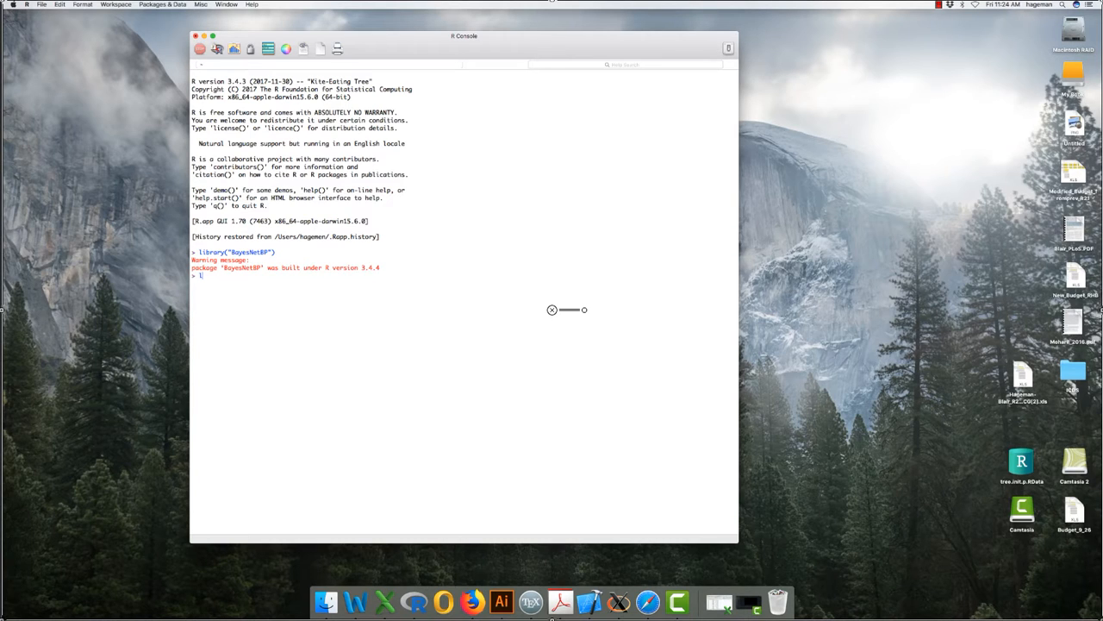
pyautogui.write('s("')
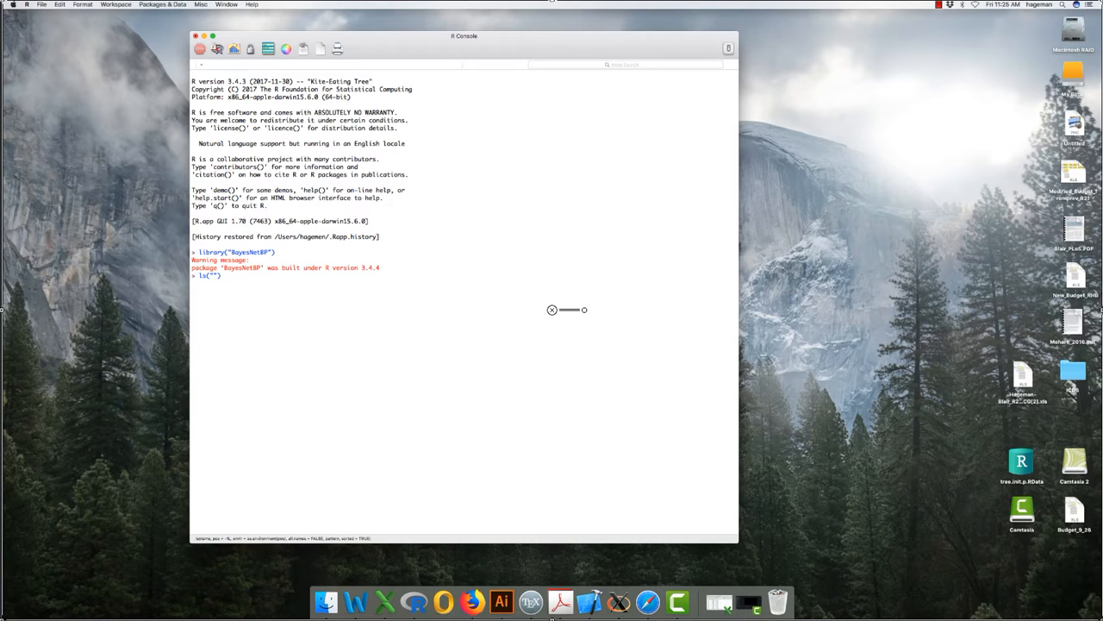
pyautogui.write('package:BayesNetBP')
pyautogui.press('Return')
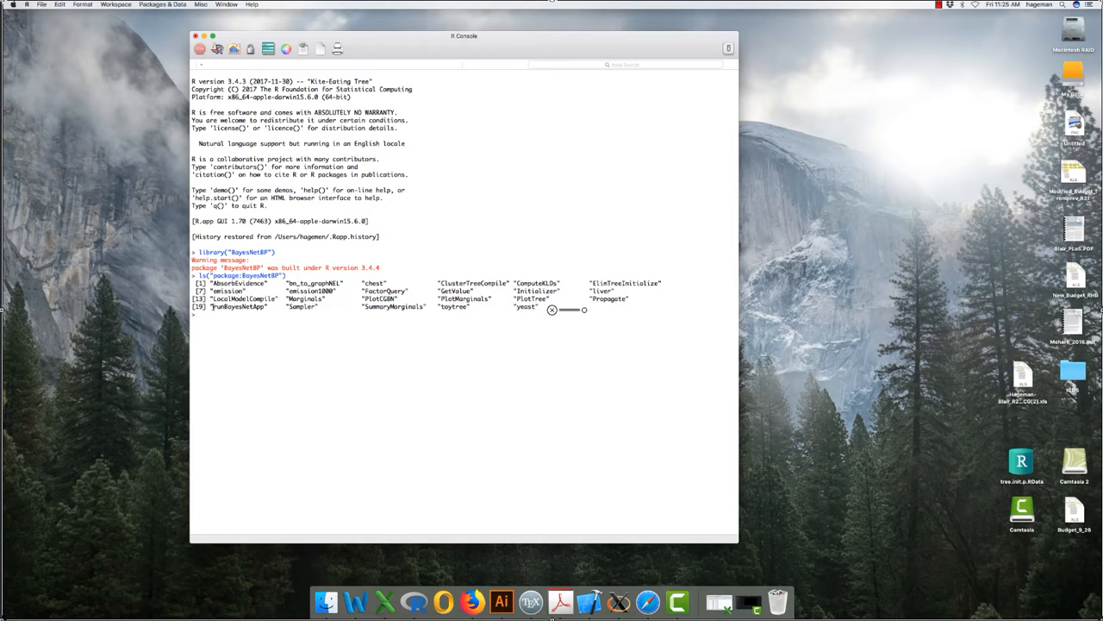
# Open the R help page for runBayesNetApp and move the help window over the console.
pyautogui.moveTo(213, 307); pyautogui.dragTo(264, 307)
pyautogui.click(260, 307)
pyautogui.press('super+c')
pyautogui.click(249, 308)
pyautogui.write('?')
pyautogui.press('super+v')
pyautogui.press('Return')
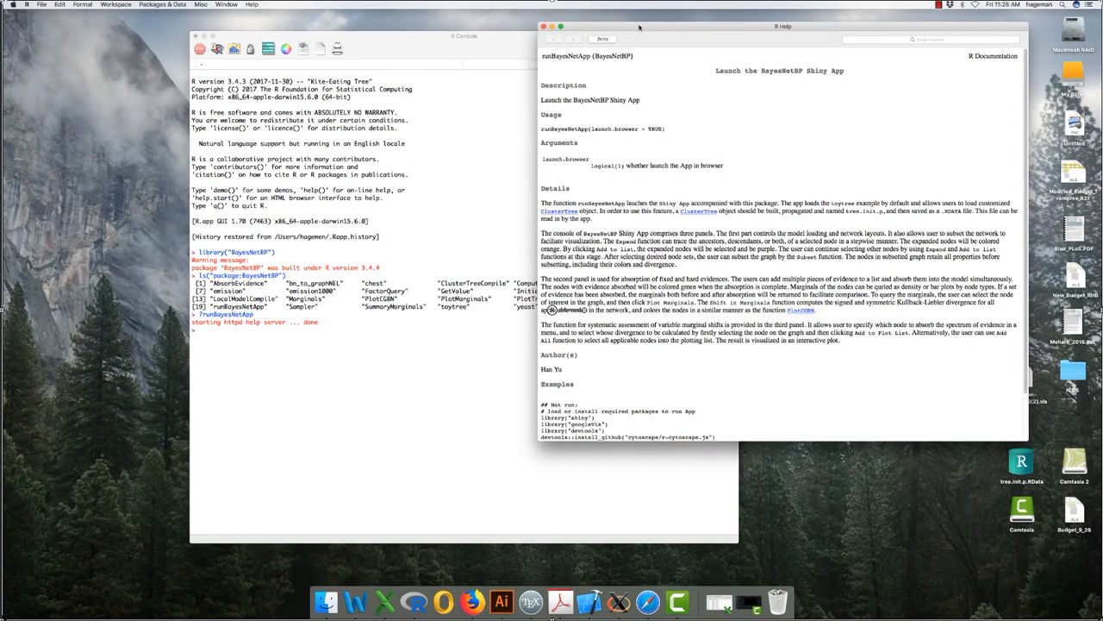
pyautogui.moveTo(639, 28); pyautogui.dragTo(530, 49)
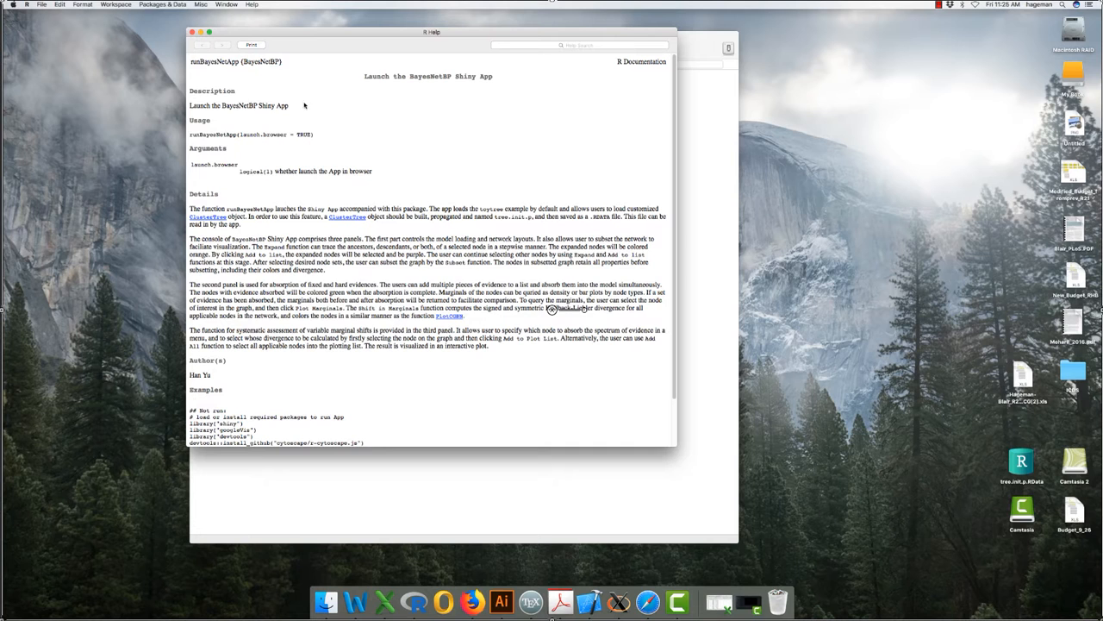
pyautogui.moveTo(349, 34); pyautogui.dragTo(300, 50)
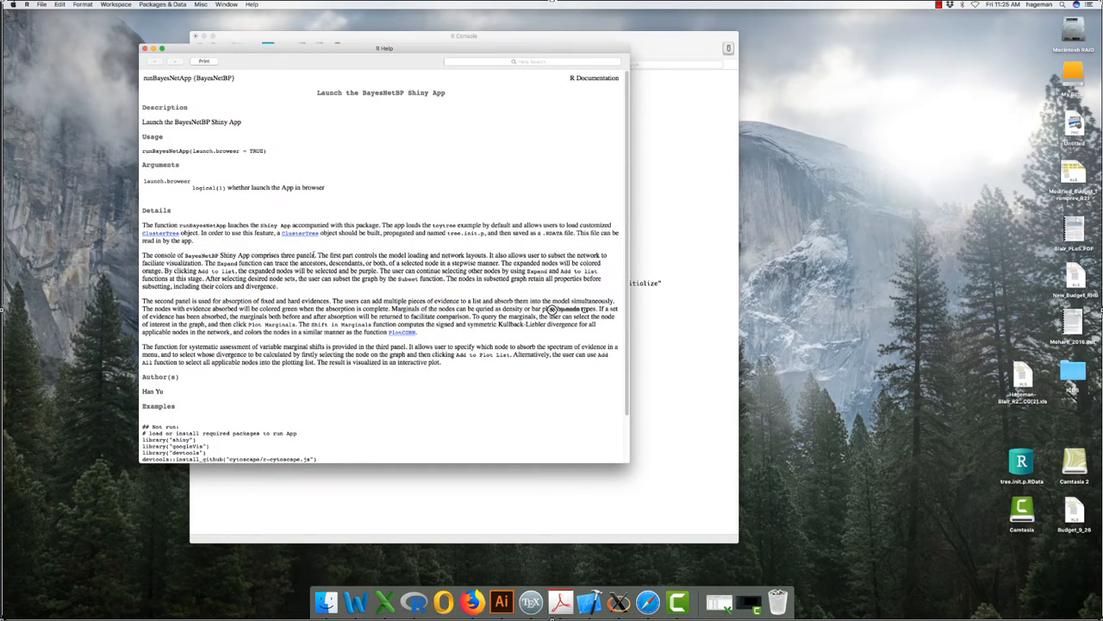
# Run the help page's example lines that load the shiny, googleVis and devtools libraries in the console.
pyautogui.scroll(-3, 284, 293)
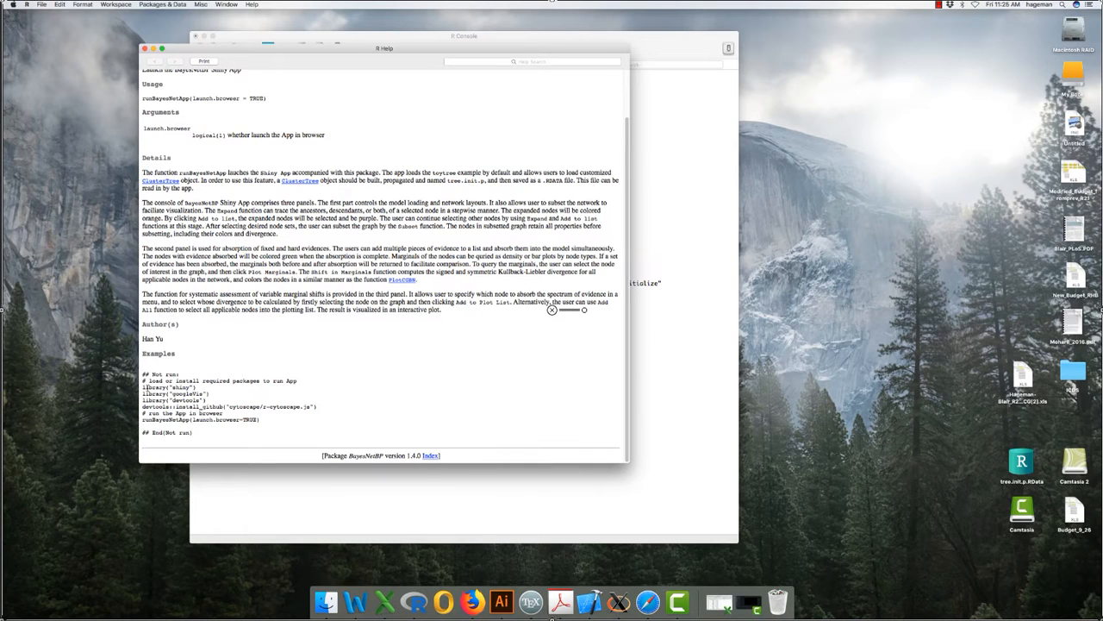
pyautogui.moveTo(142, 386); pyautogui.dragTo(135, 401)
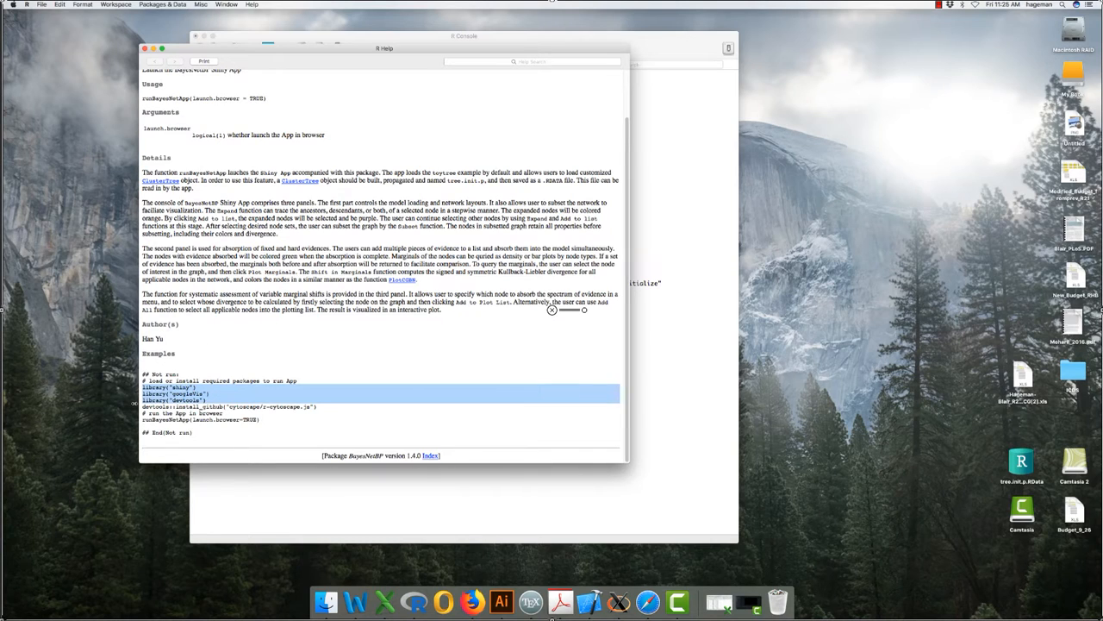
pyautogui.click(636, 392)
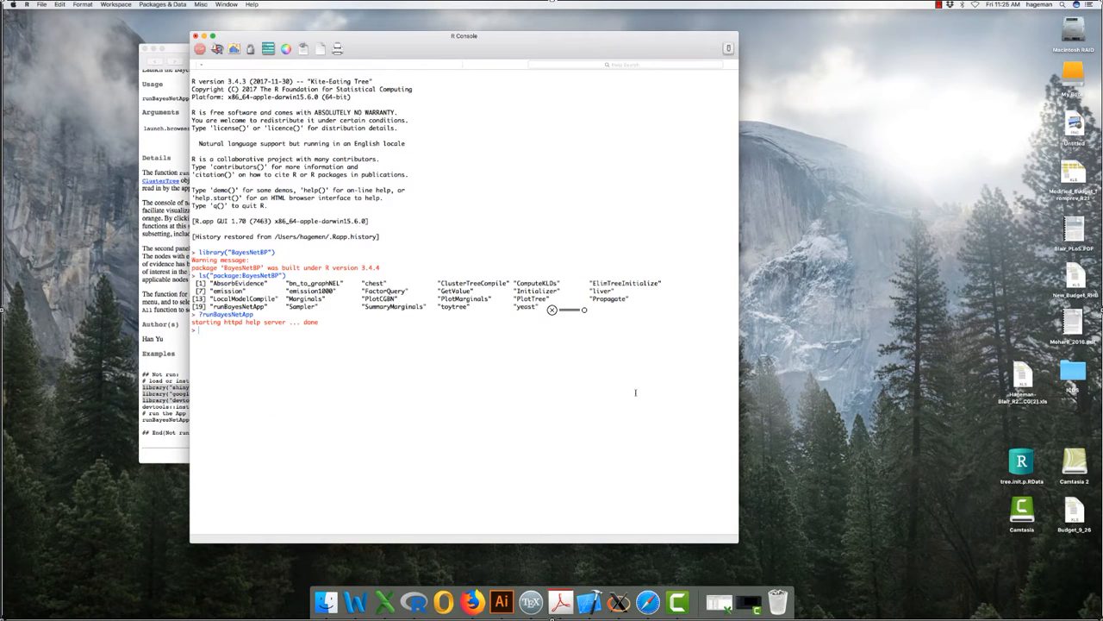
pyautogui.press('super+v')
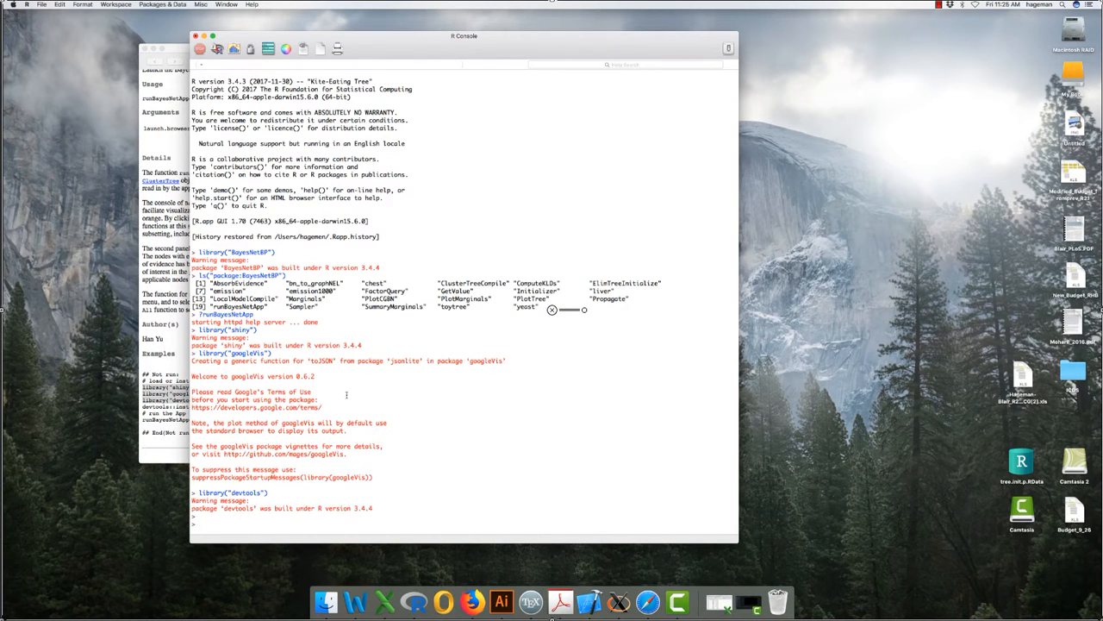
# Copy the example command runBayesNetApp(launch.browser=TRUE) from the help page and run it in the console.
pyautogui.click(174, 359)
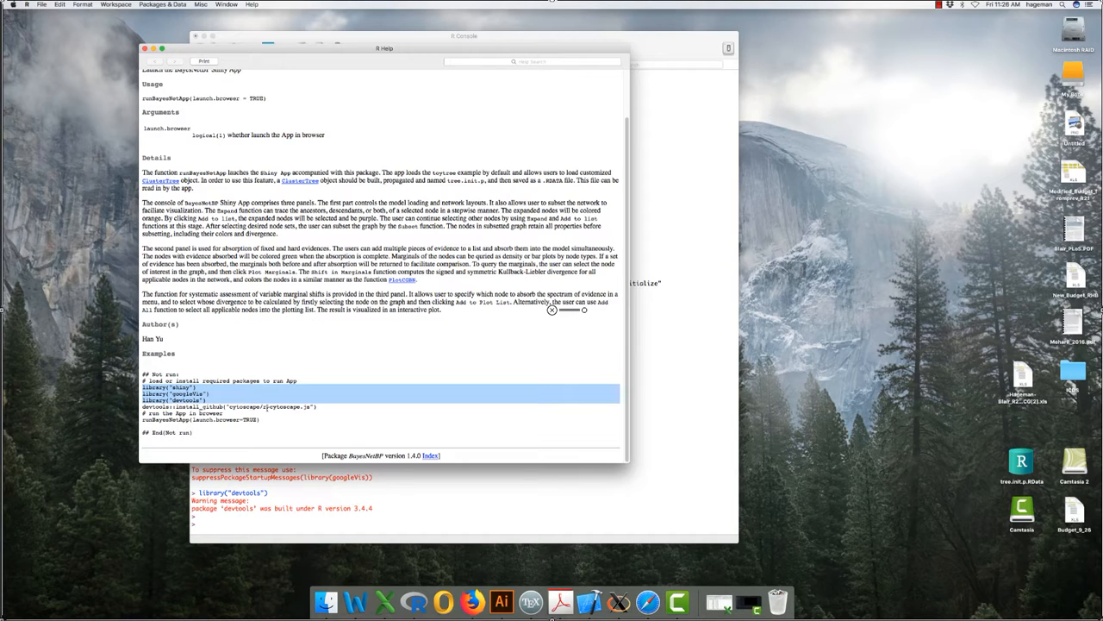
pyautogui.moveTo(148, 426); pyautogui.dragTo(141, 420)
pyautogui.press('super+c')
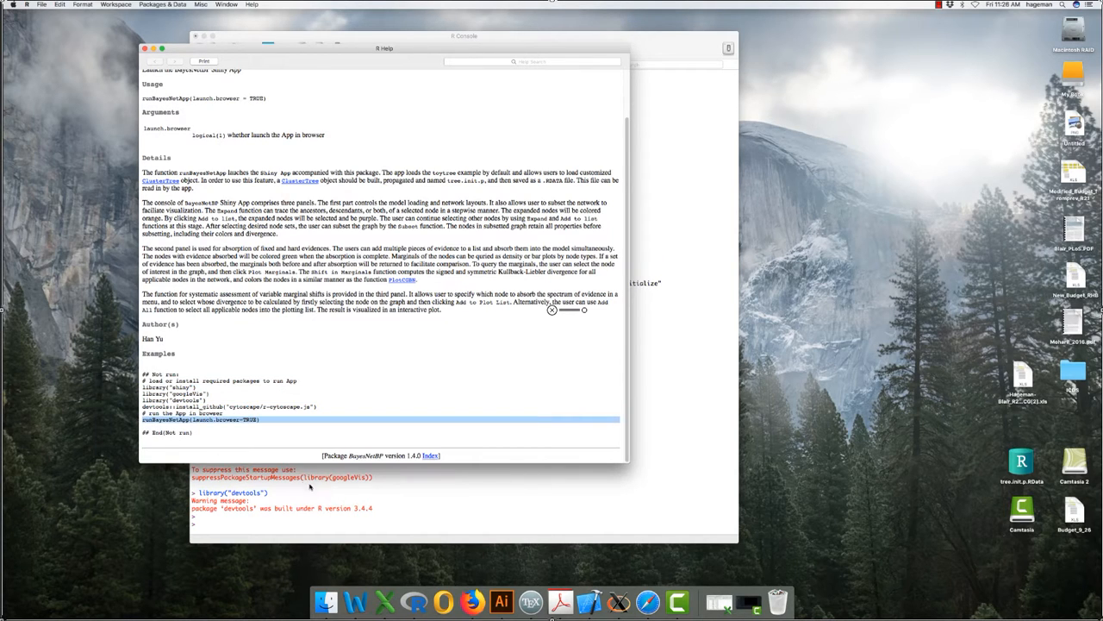
pyautogui.click(326, 488)
pyautogui.press('super+v')
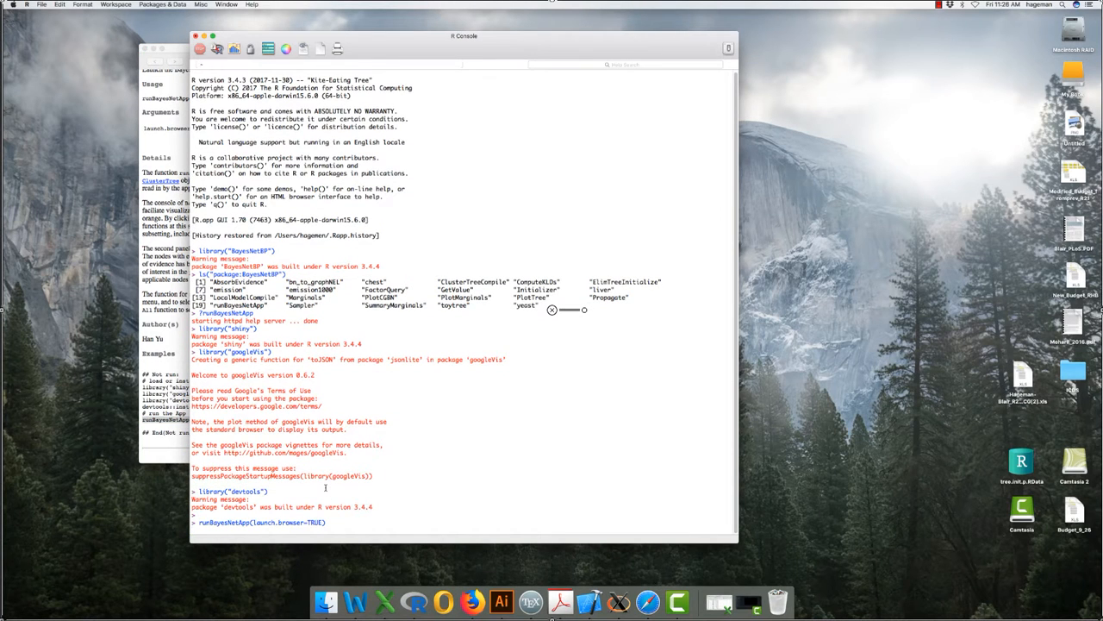
pyautogui.press('Return')
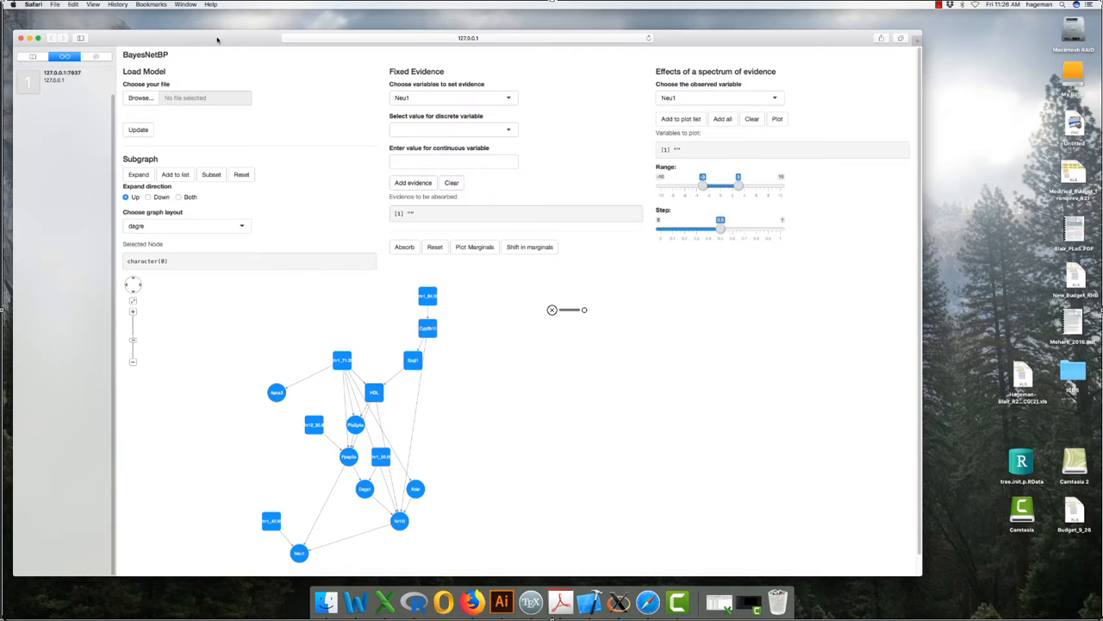
# Enlarge the browser window to the screen's full width and select the Neu1 and chr1_84.93 nodes in turn.
pyautogui.moveTo(217, 40); pyautogui.dragTo(215, 19)
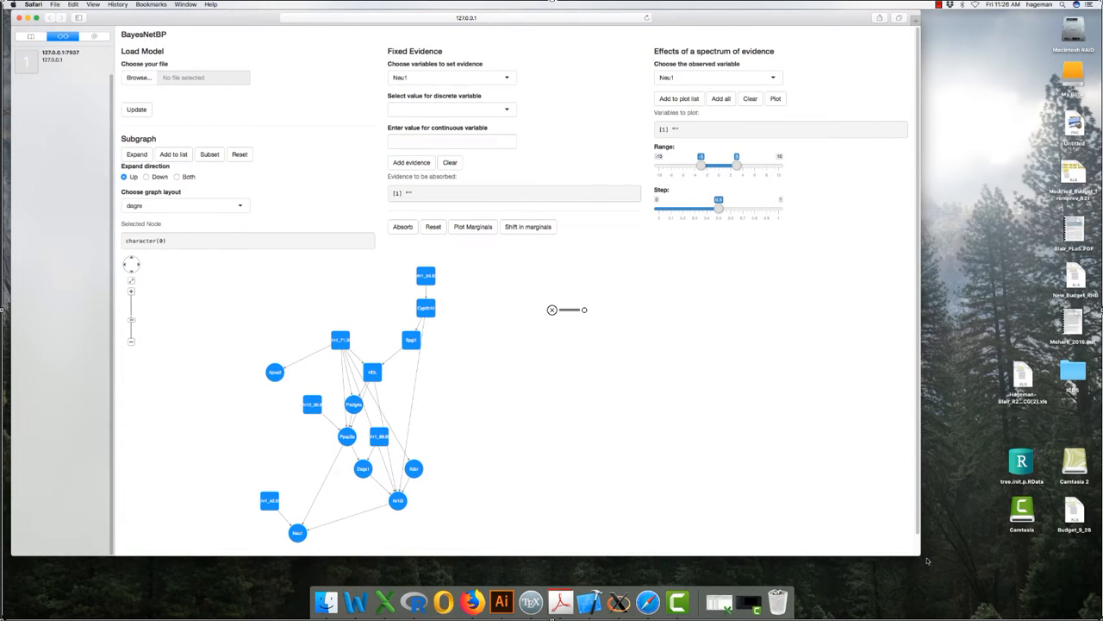
pyautogui.moveTo(927, 560); pyautogui.dragTo(1102, 572)
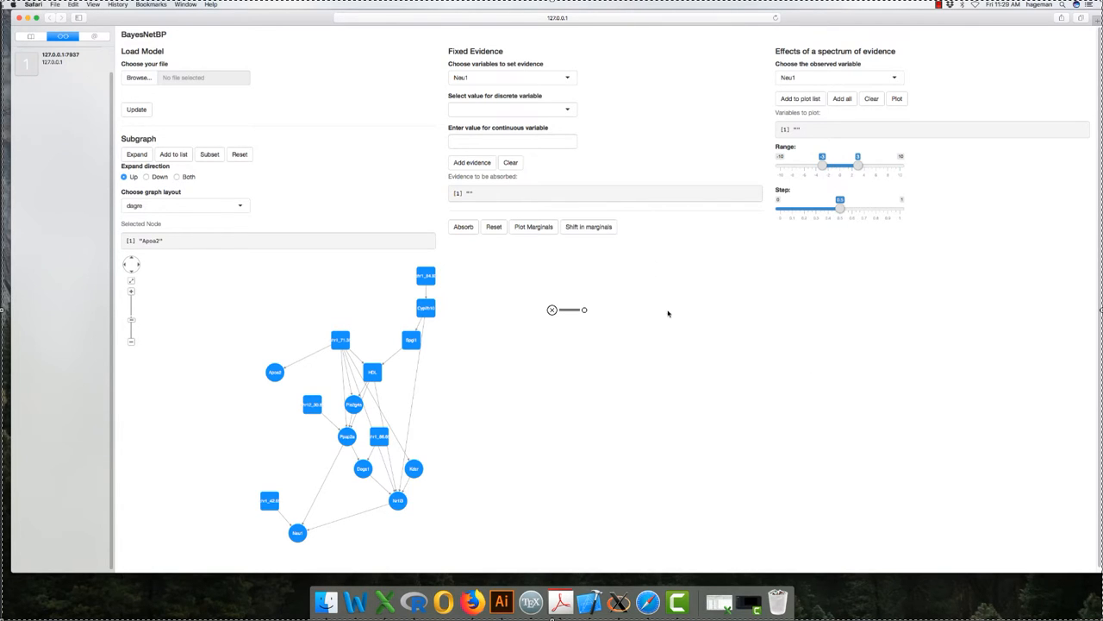
pyautogui.click(297, 533)
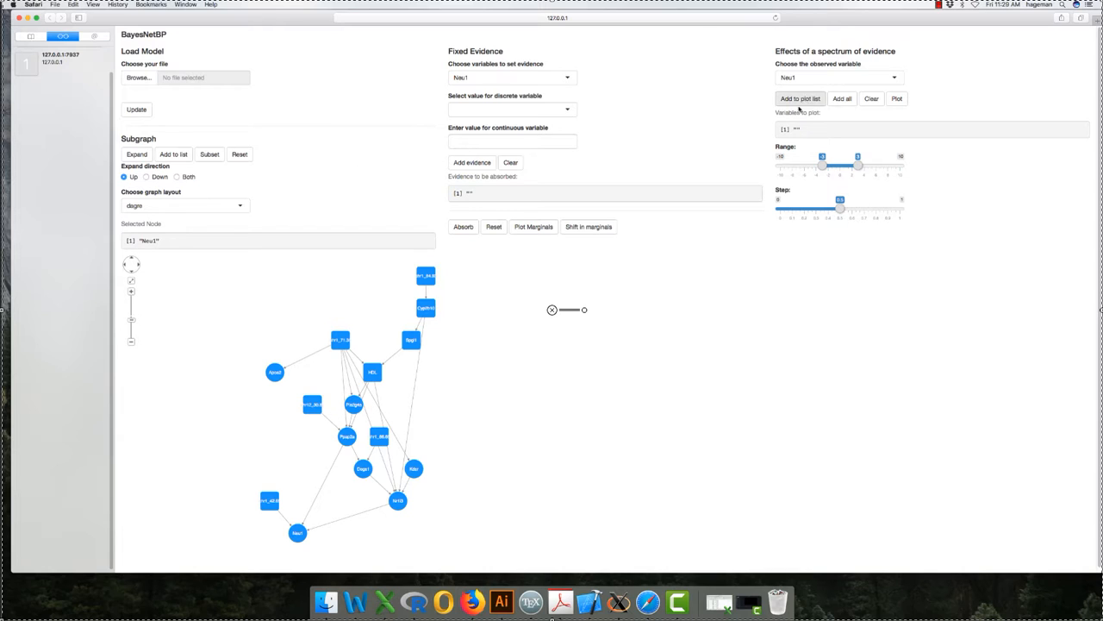
pyautogui.click(425, 277)
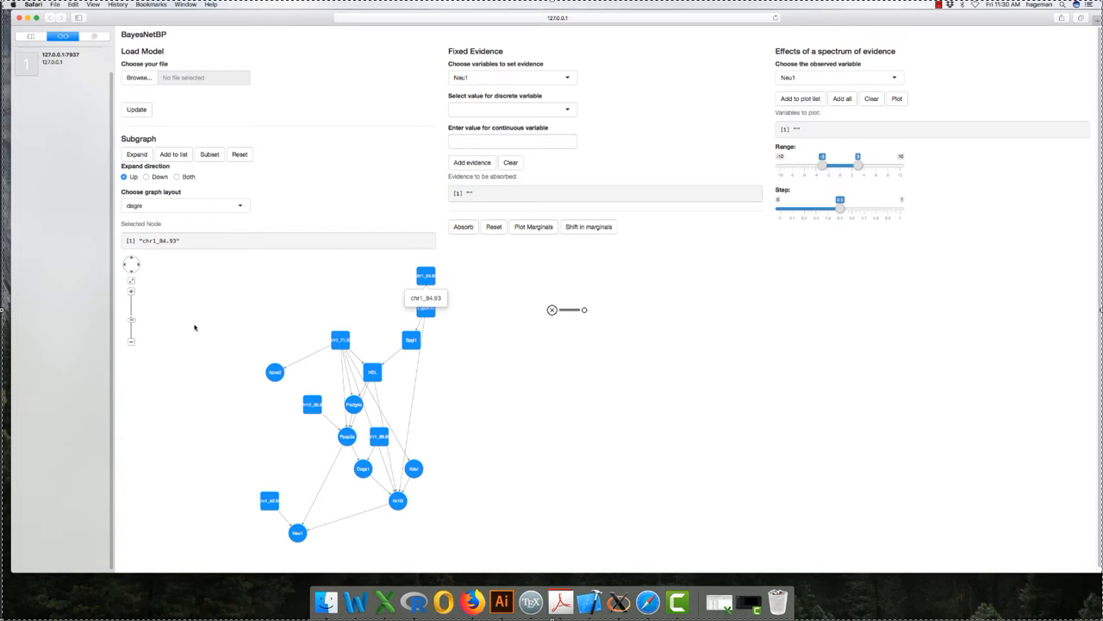
# Load the model file shiny_yeast_example.RDATA from the video folder and update the network.
pyautogui.click(135, 80)
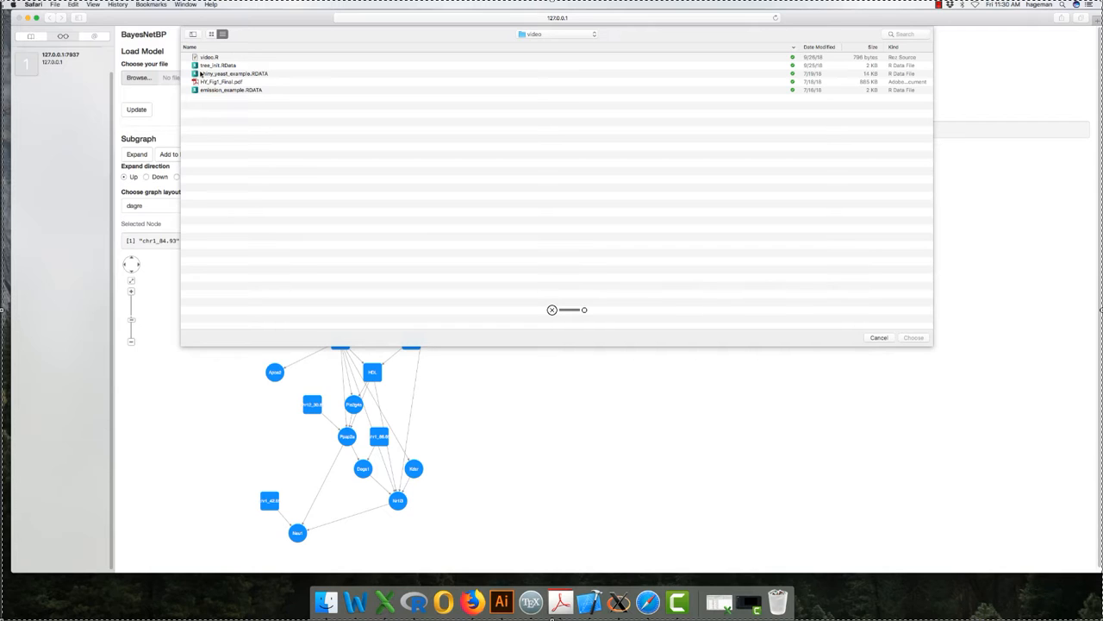
pyautogui.click(207, 75)
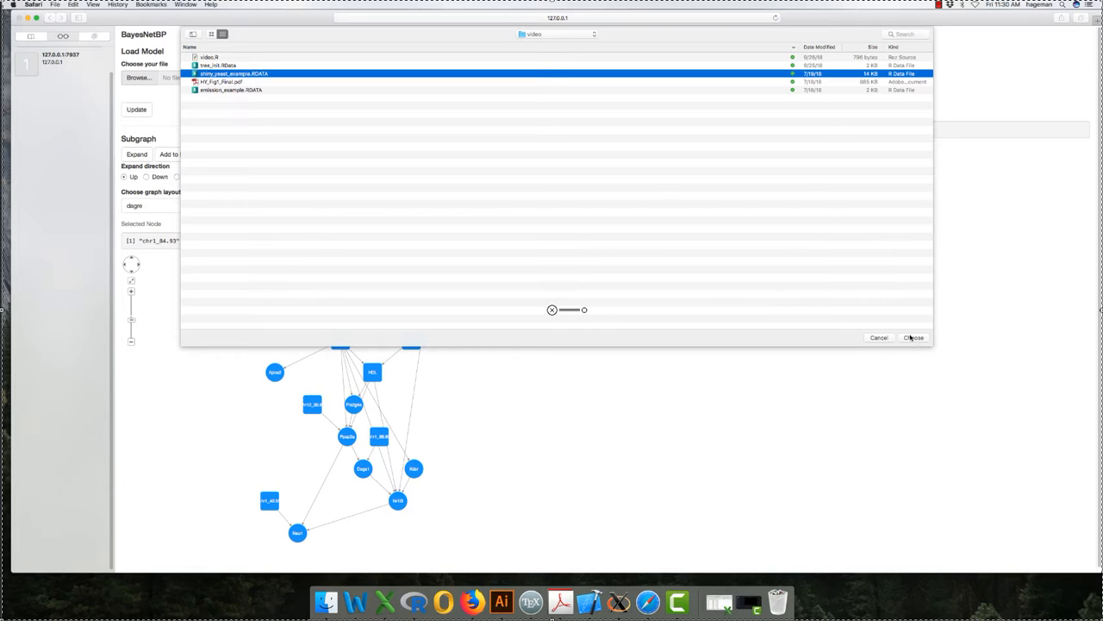
pyautogui.click(911, 338)
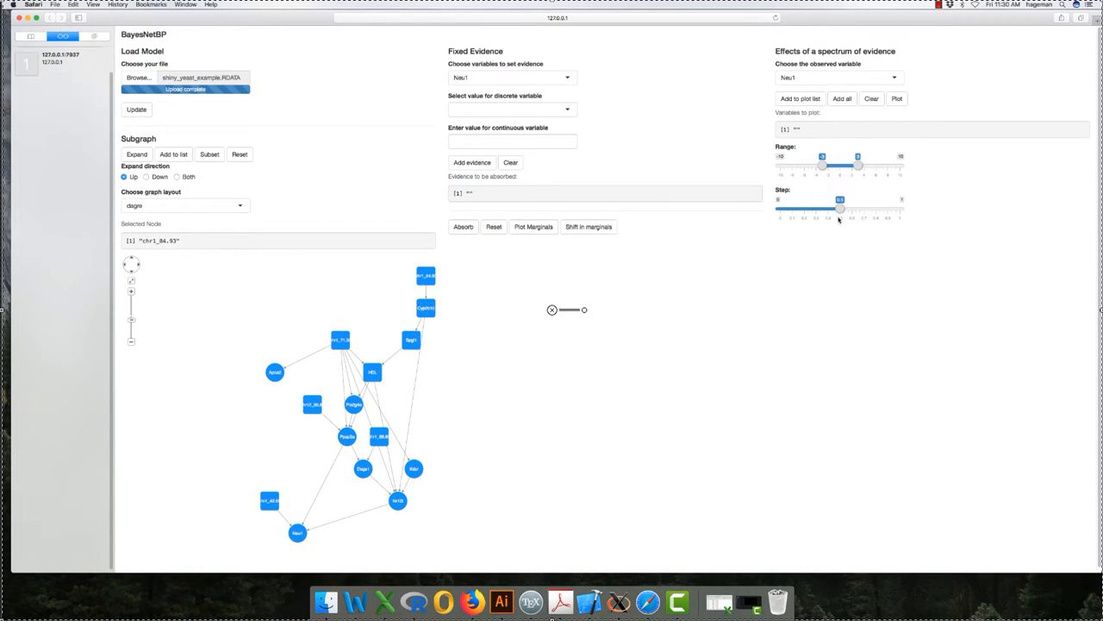
pyautogui.click(138, 110)
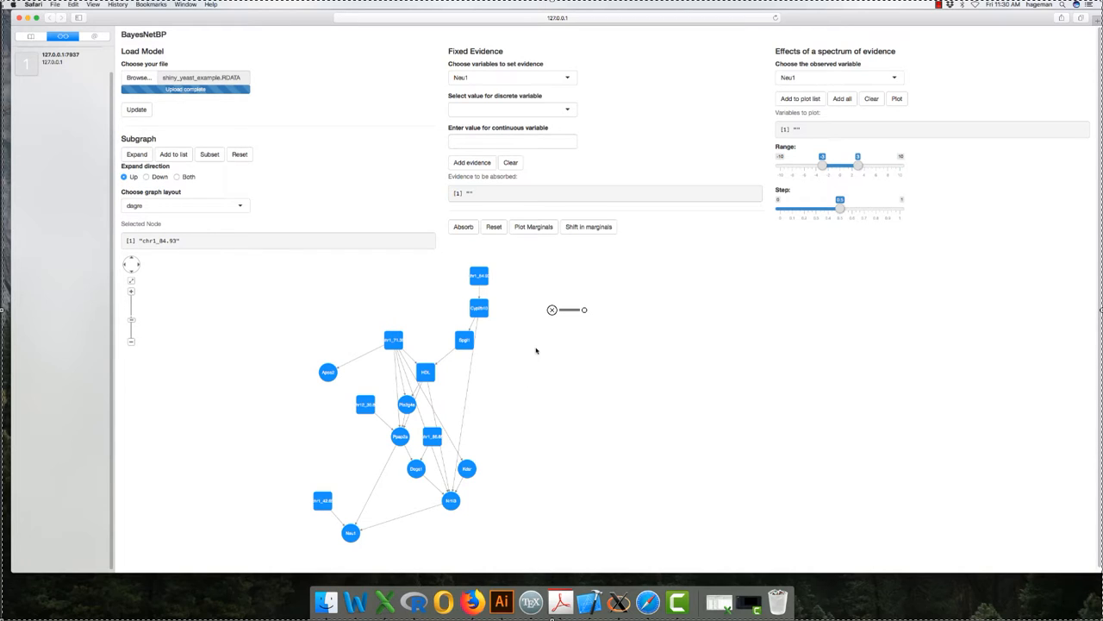
# Examine the network by selecting single nodes, including Pla2g4a, chr1_71.35 and Apoa2, and viewing the graph at different zoom levels.
pyautogui.click(365, 403)
pyautogui.click(212, 100)
pyautogui.click(452, 500)
pyautogui.click(328, 507)
pyautogui.click(306, 301)
pyautogui.click(407, 404)
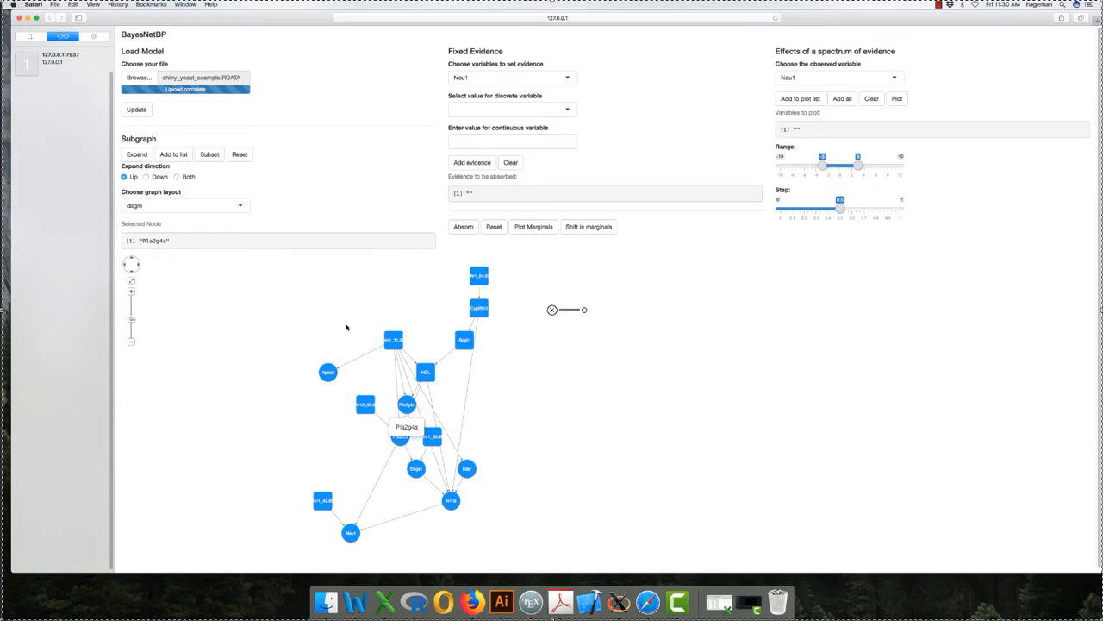
pyautogui.click(392, 347)
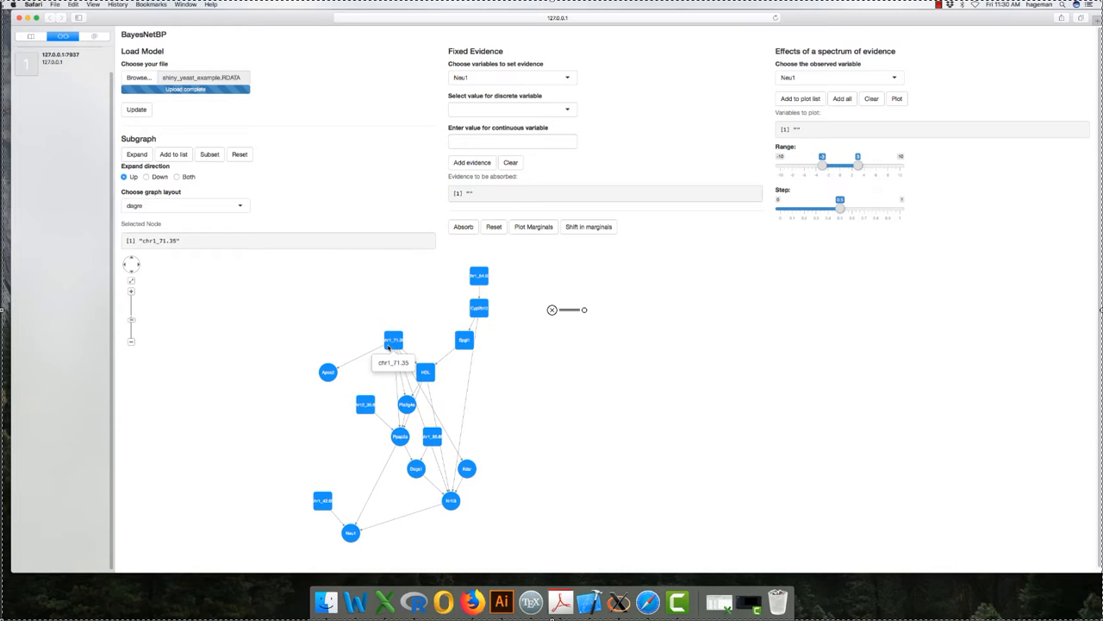
pyautogui.click(329, 372)
pyautogui.click(131, 294)
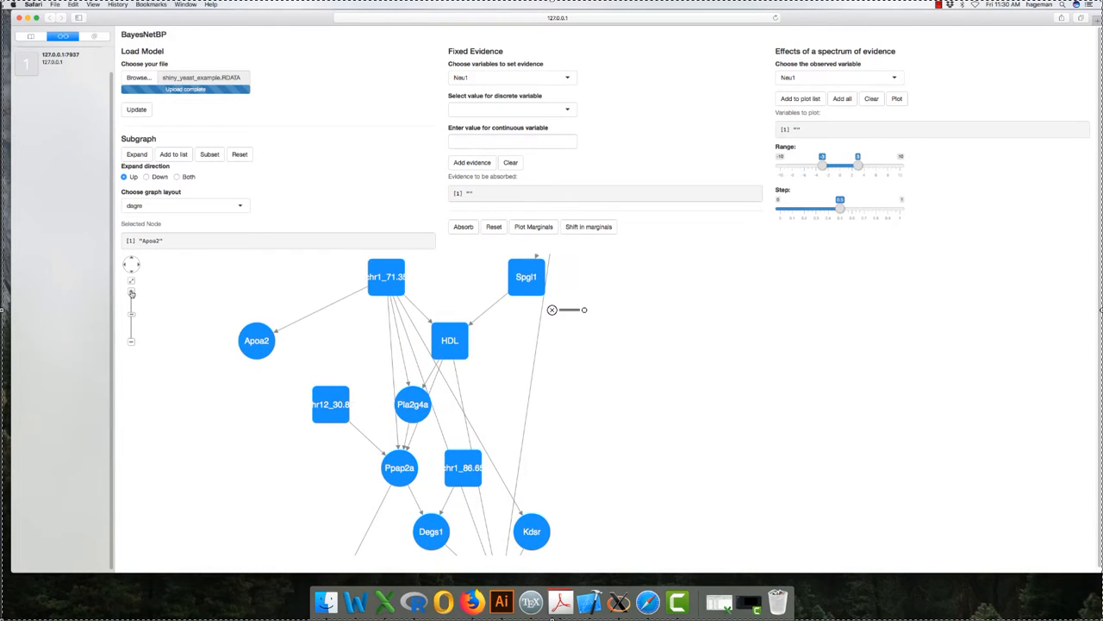
pyautogui.click(131, 343)
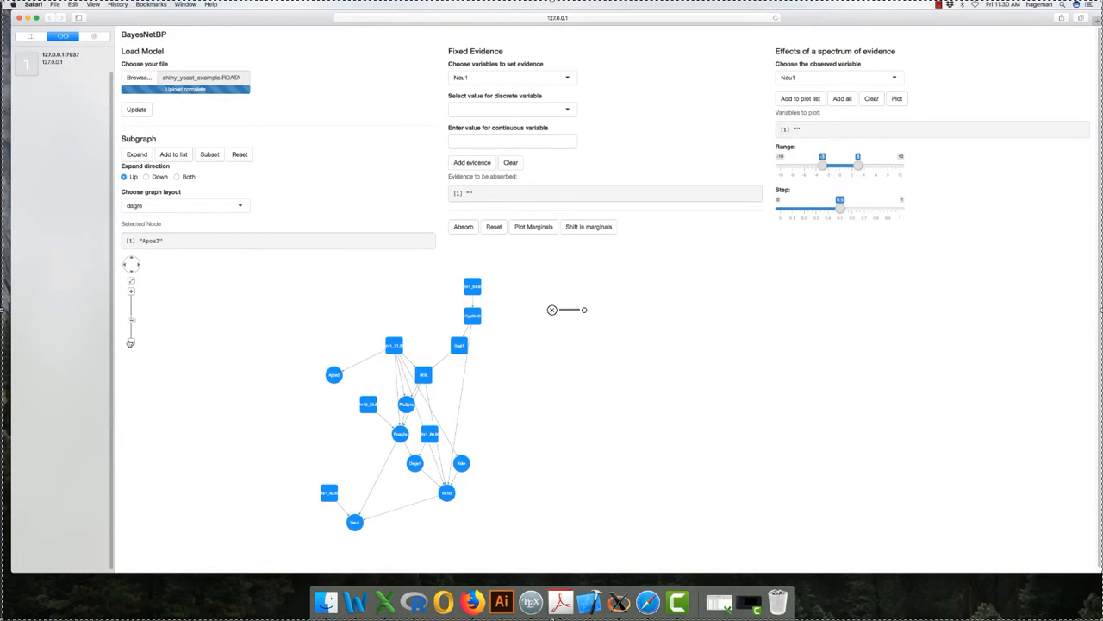
pyautogui.scroll(-2, 187, 310)
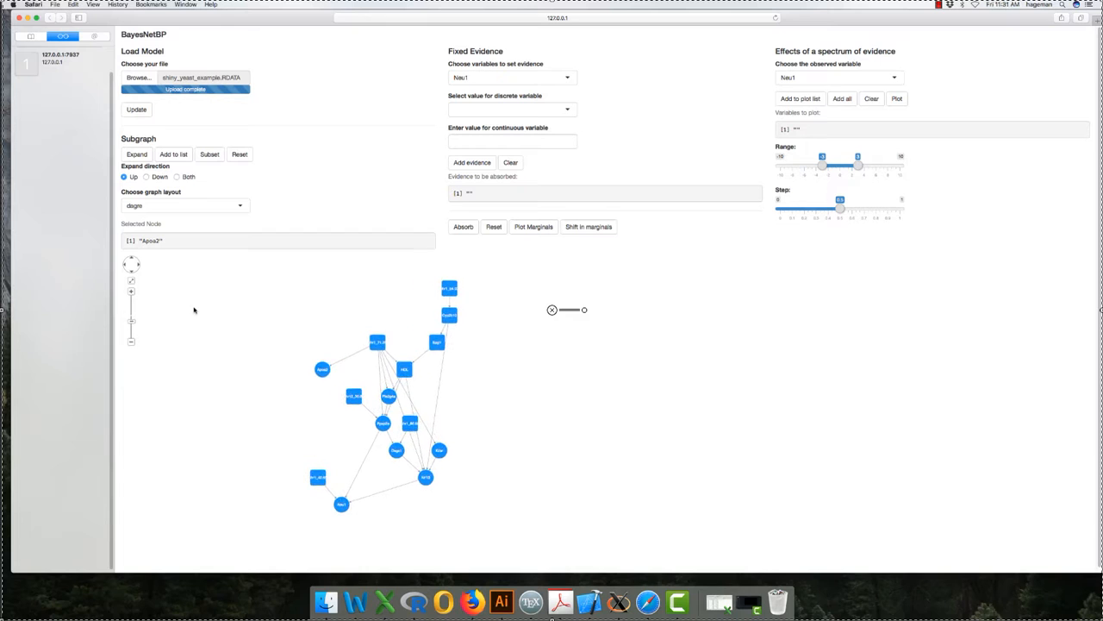
pyautogui.scroll(5, 194, 310)
pyautogui.scroll(-3, 193, 311)
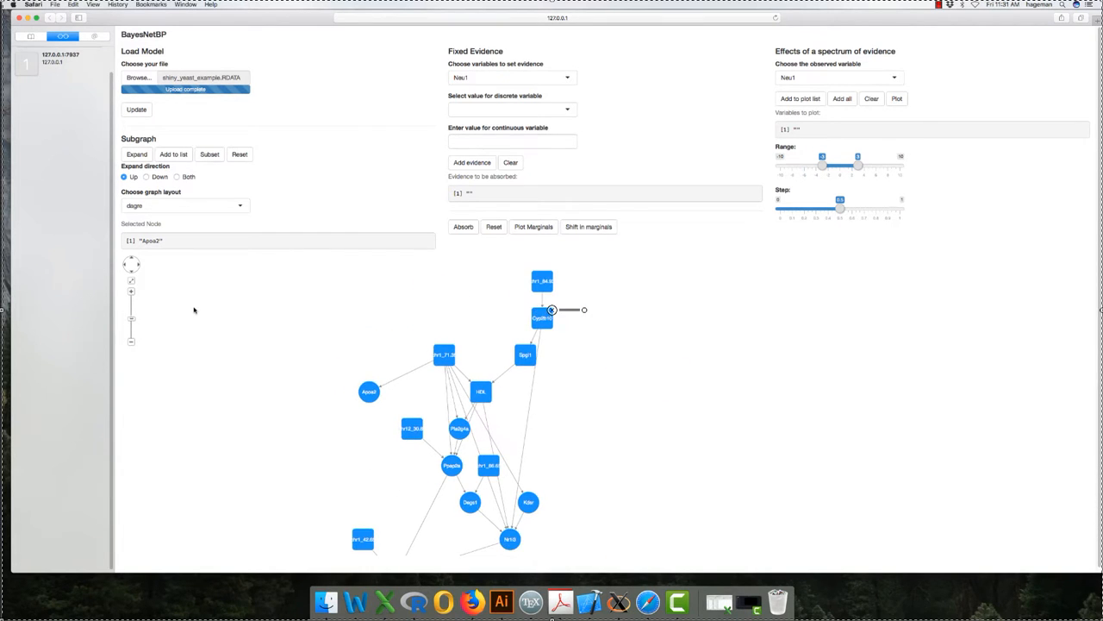
pyautogui.scroll(-2, 193, 310)
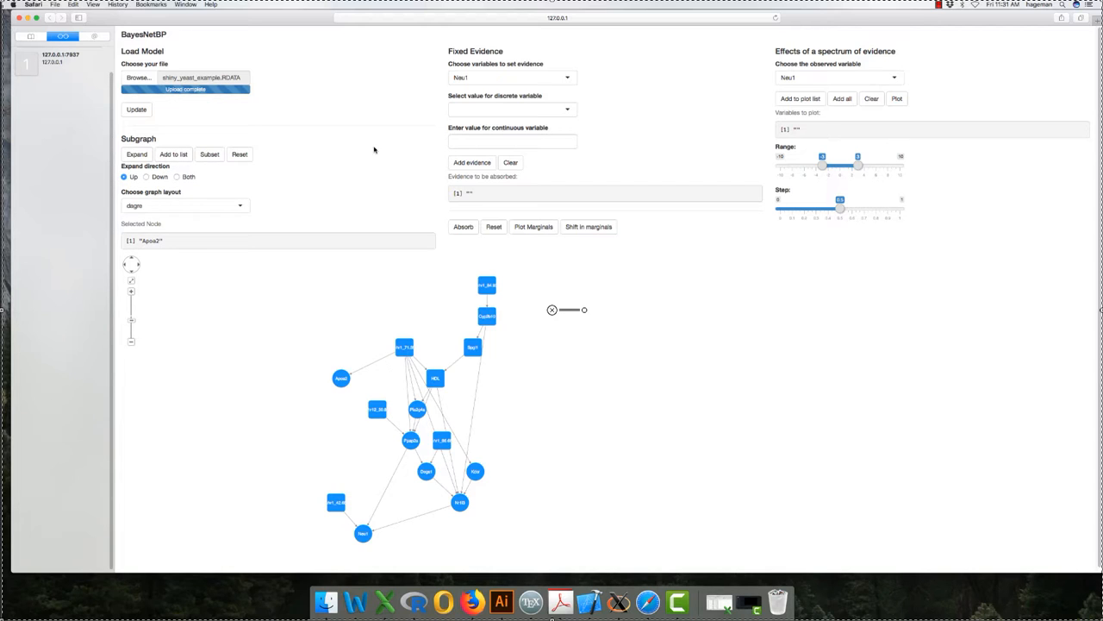
# Select the Ppap2a node and expand the selection upward to its ancestor nodes.
pyautogui.click(410, 441)
pyautogui.click(411, 444)
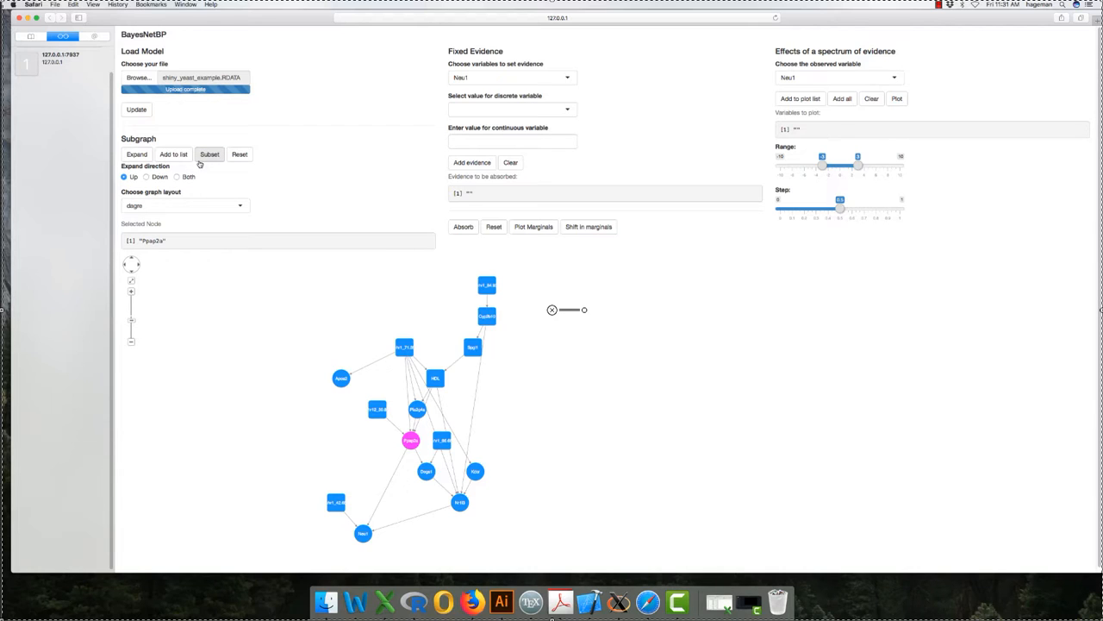
pyautogui.click(135, 157)
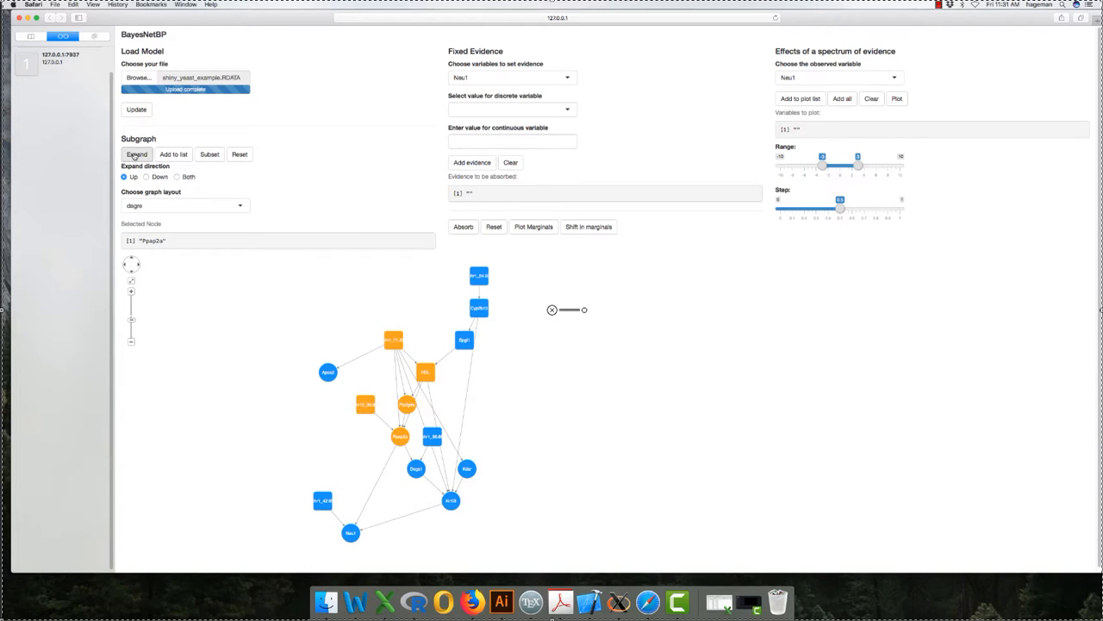
# Add the expanded nodes to the list, including chr12_30.87 and Spgl1, and subset the graph to them.
pyautogui.click(374, 408)
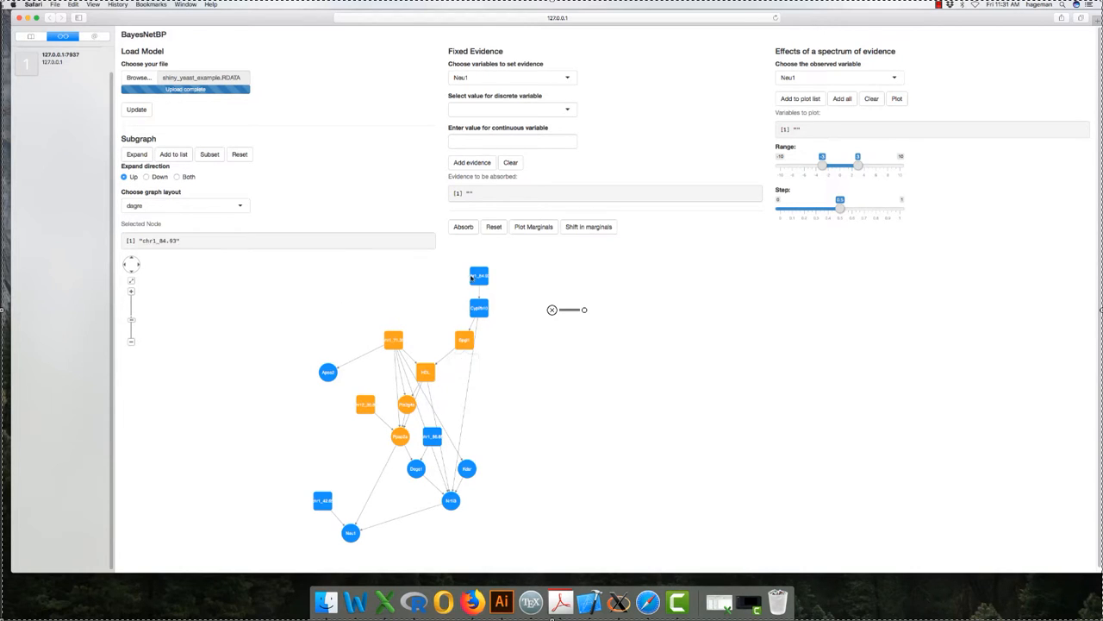
pyautogui.click(172, 154)
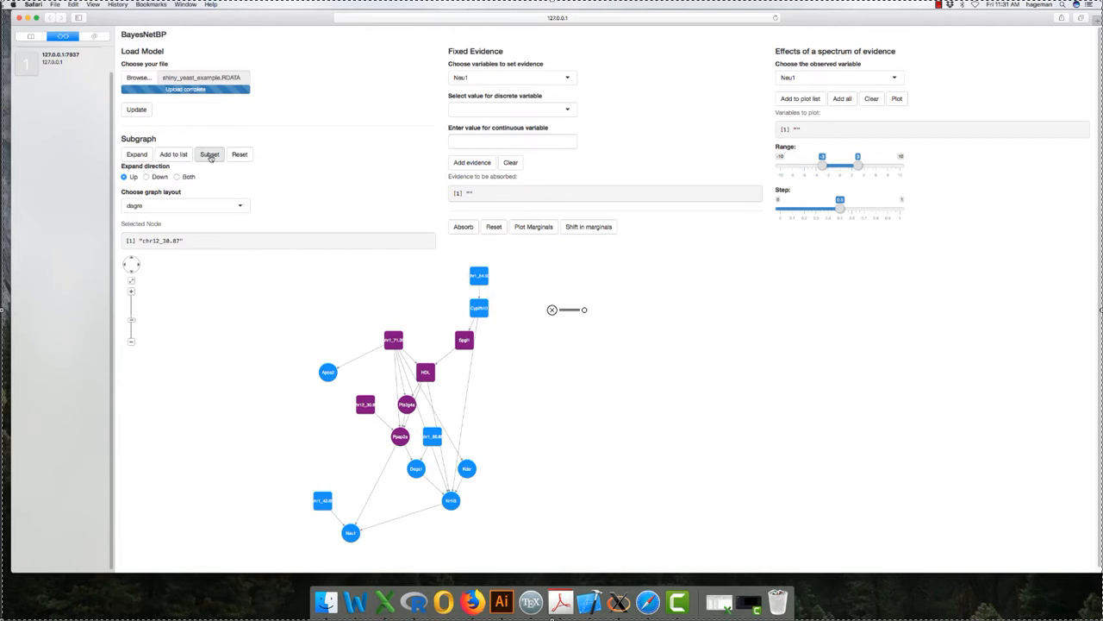
pyautogui.click(211, 155)
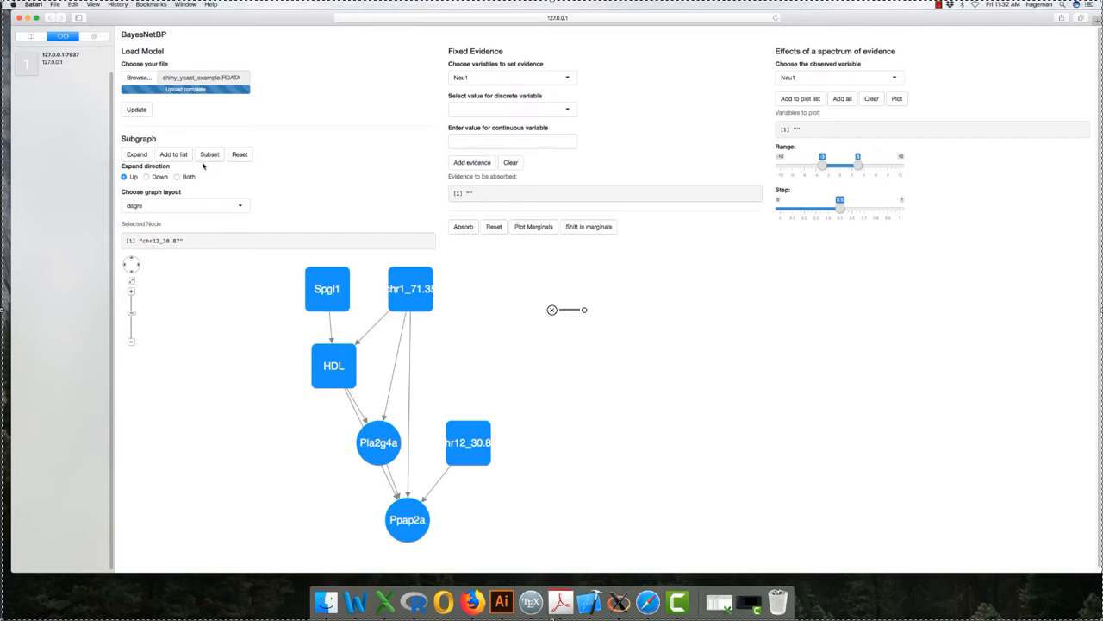
# Restore the full network and expand the node selection downward from Ppap2a and its child Degs1.
pyautogui.click(237, 157)
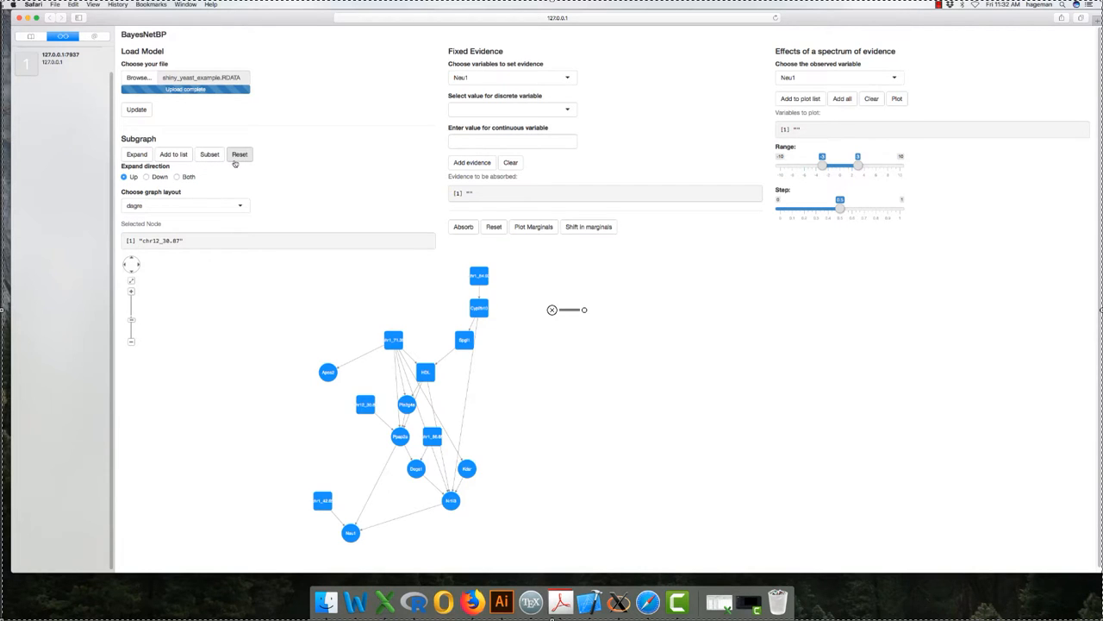
pyautogui.click(401, 441)
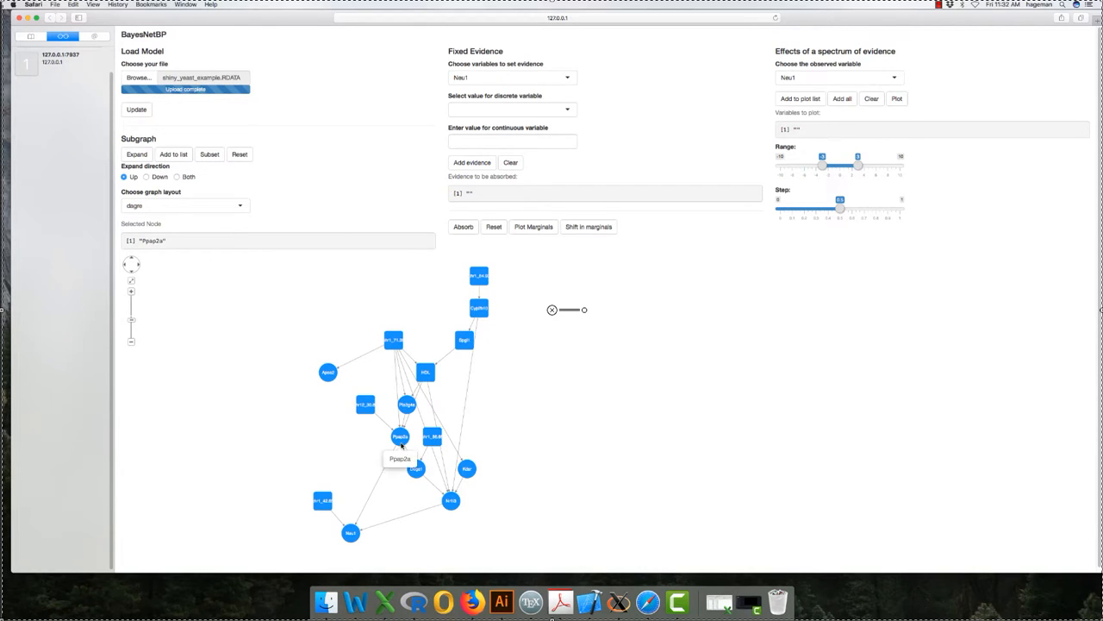
pyautogui.click(147, 178)
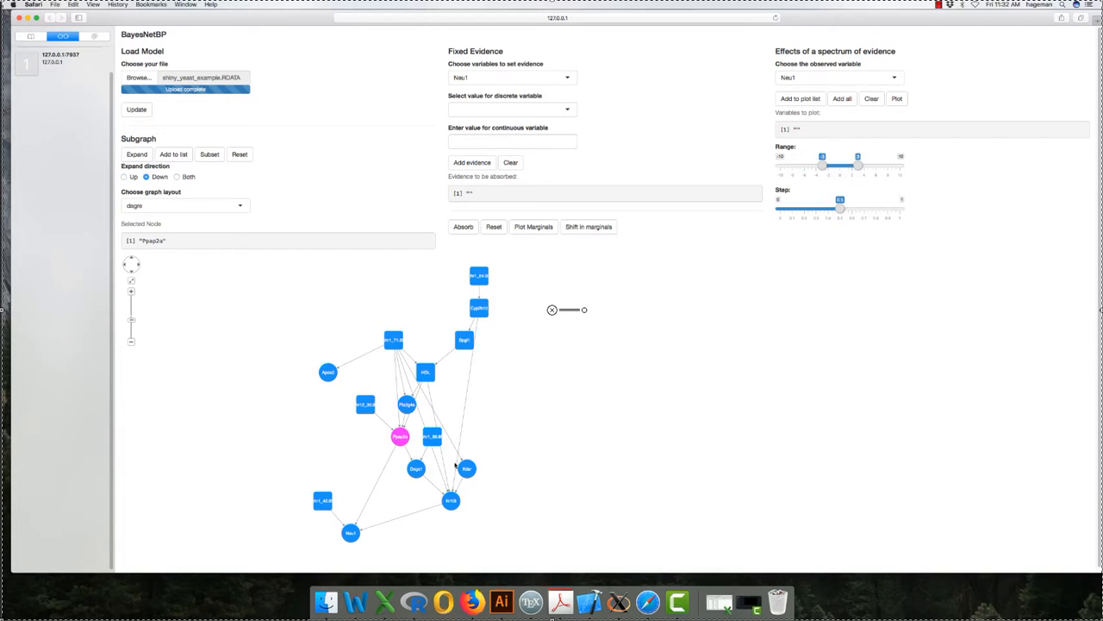
pyautogui.click(144, 159)
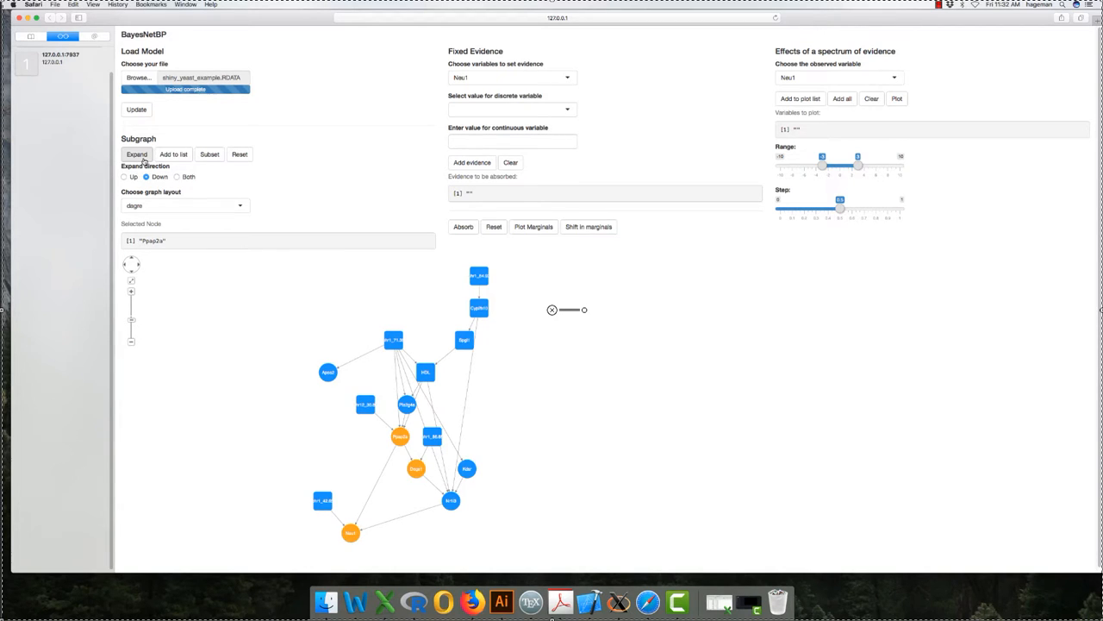
pyautogui.click(416, 468)
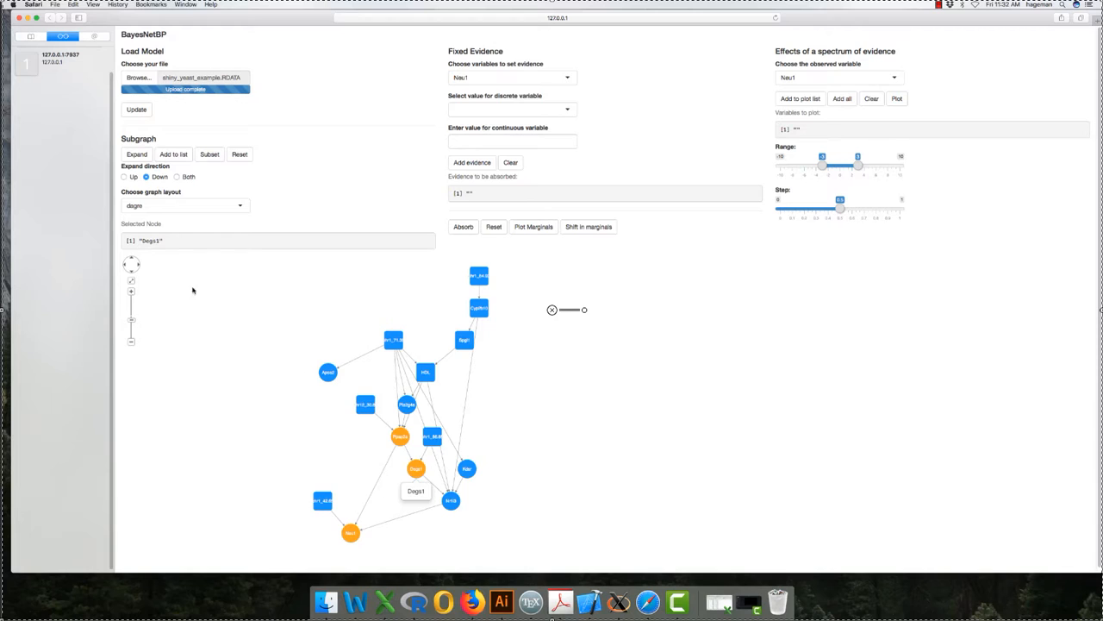
pyautogui.click(138, 159)
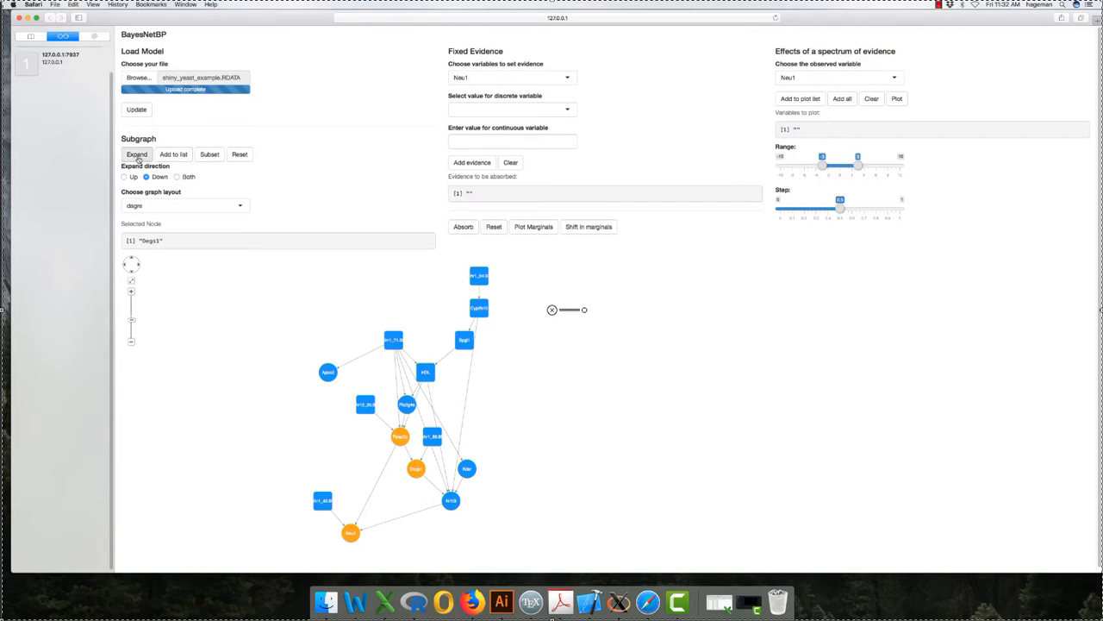
# Add the downward-expanded nodes to the list and subset the graph to them.
pyautogui.click(174, 155)
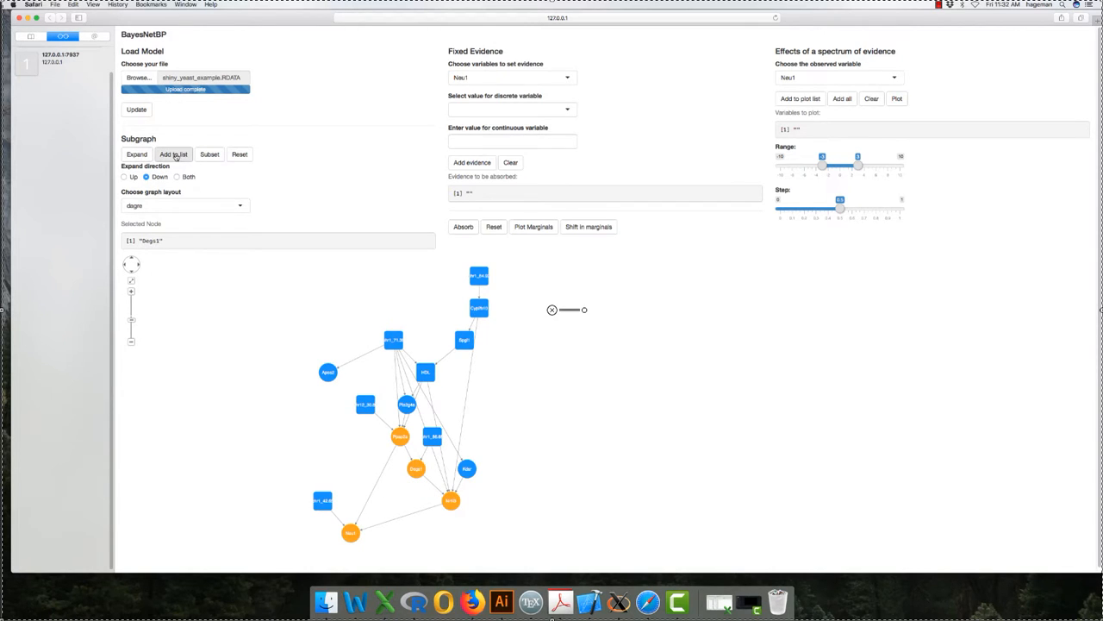
pyautogui.click(175, 156)
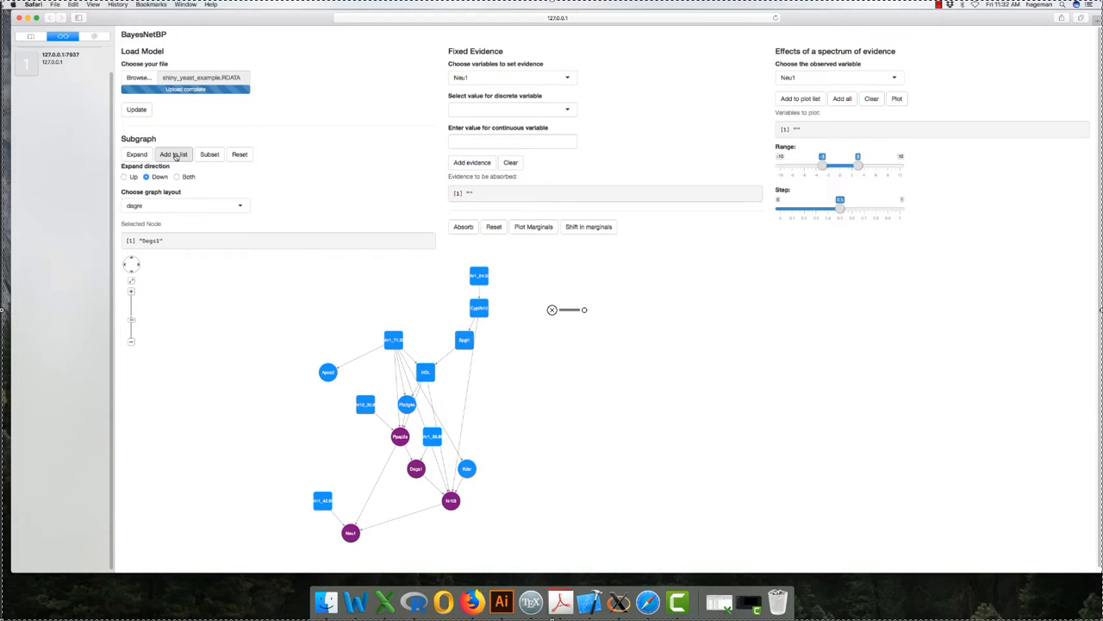
pyautogui.click(208, 154)
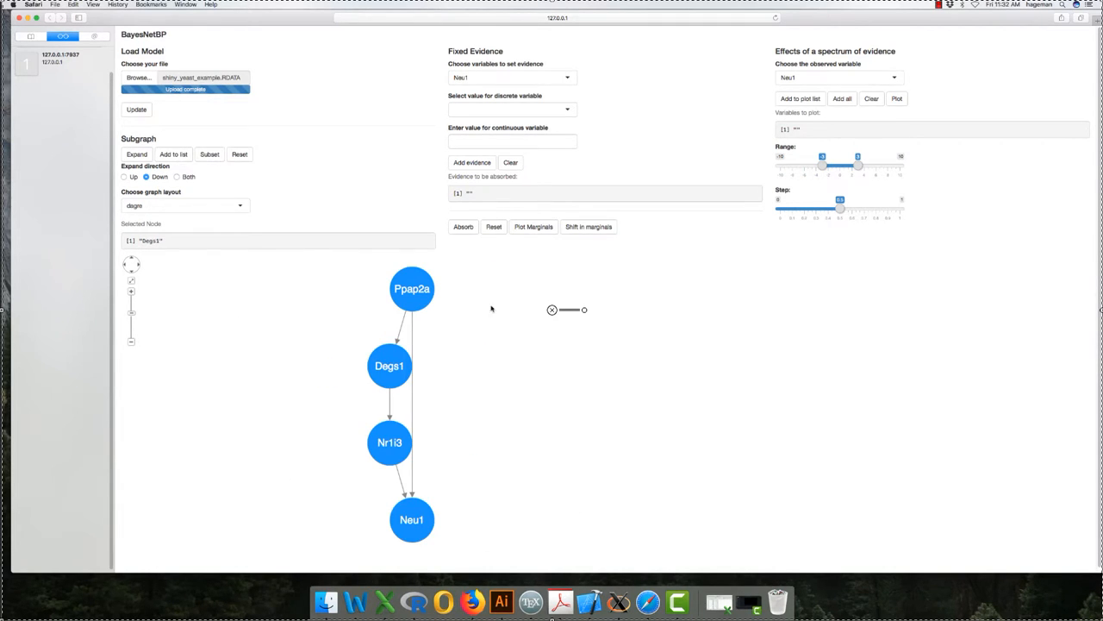
# Restore the full network and reposition Cyp2b10 away from the other nodes and HDL beside Spgl1.
pyautogui.click(239, 155)
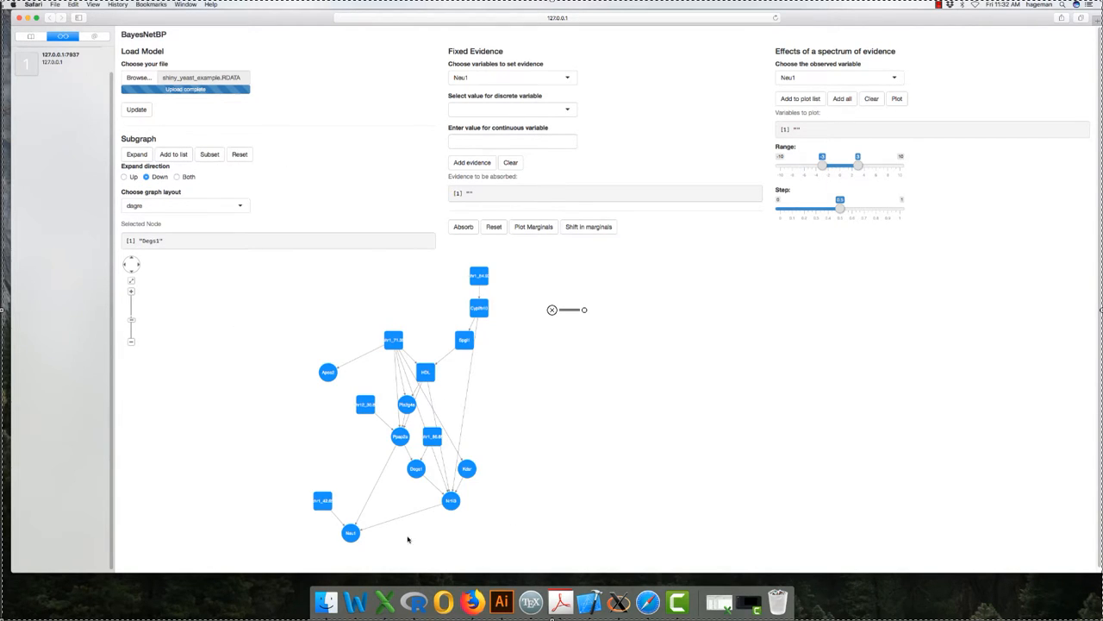
pyautogui.click(353, 532)
pyautogui.click(482, 316)
pyautogui.moveTo(482, 316); pyautogui.dragTo(590, 344)
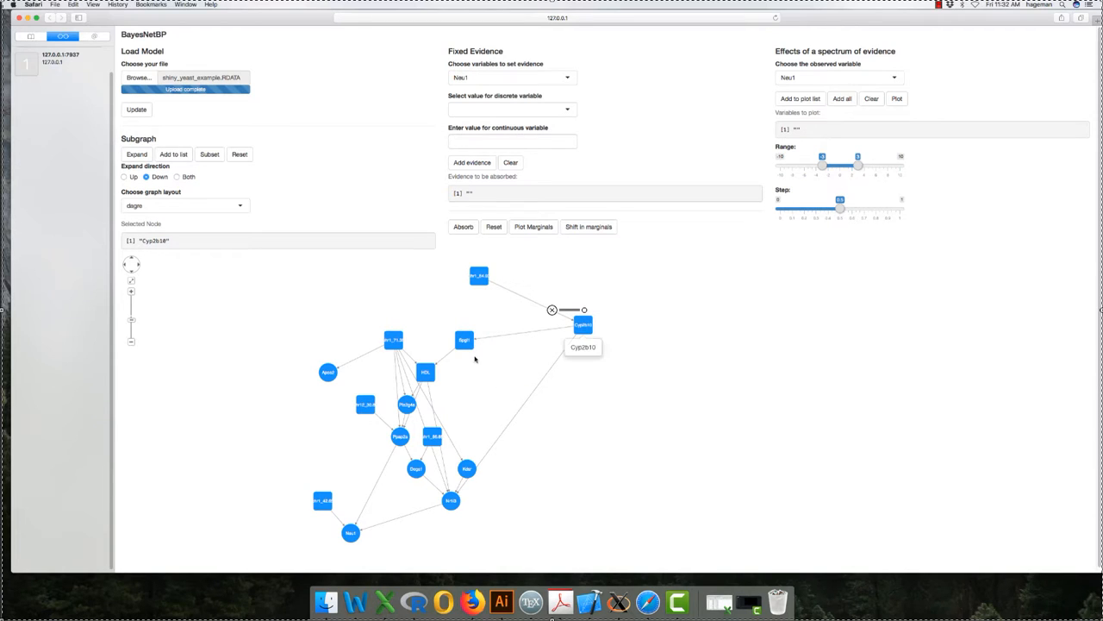
pyautogui.click(435, 376)
pyautogui.moveTo(431, 372); pyautogui.dragTo(437, 340)
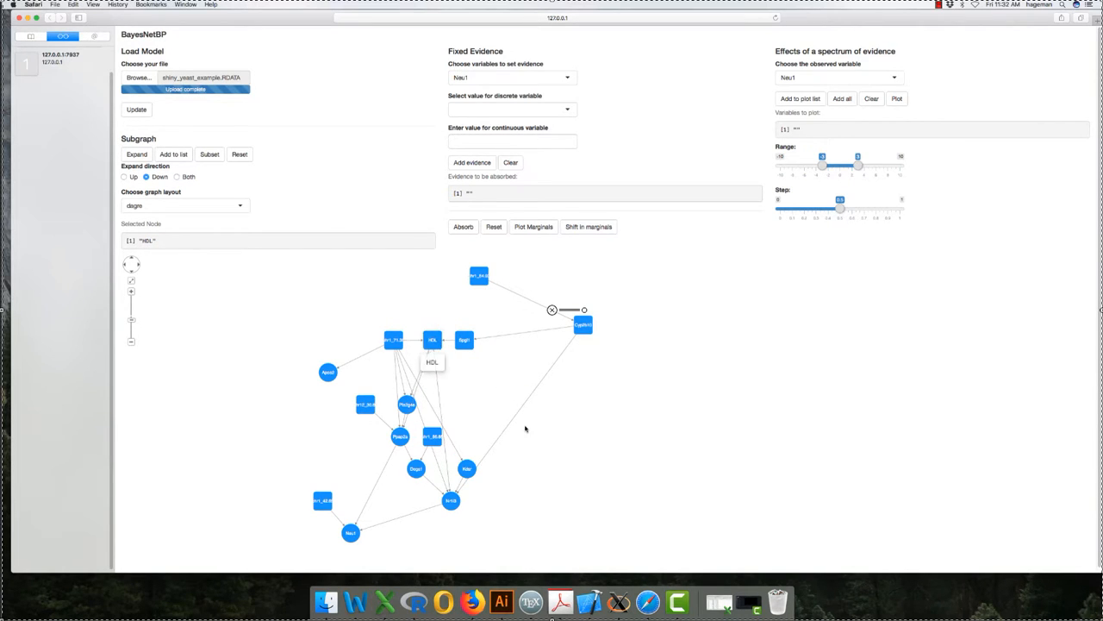
pyautogui.click(240, 155)
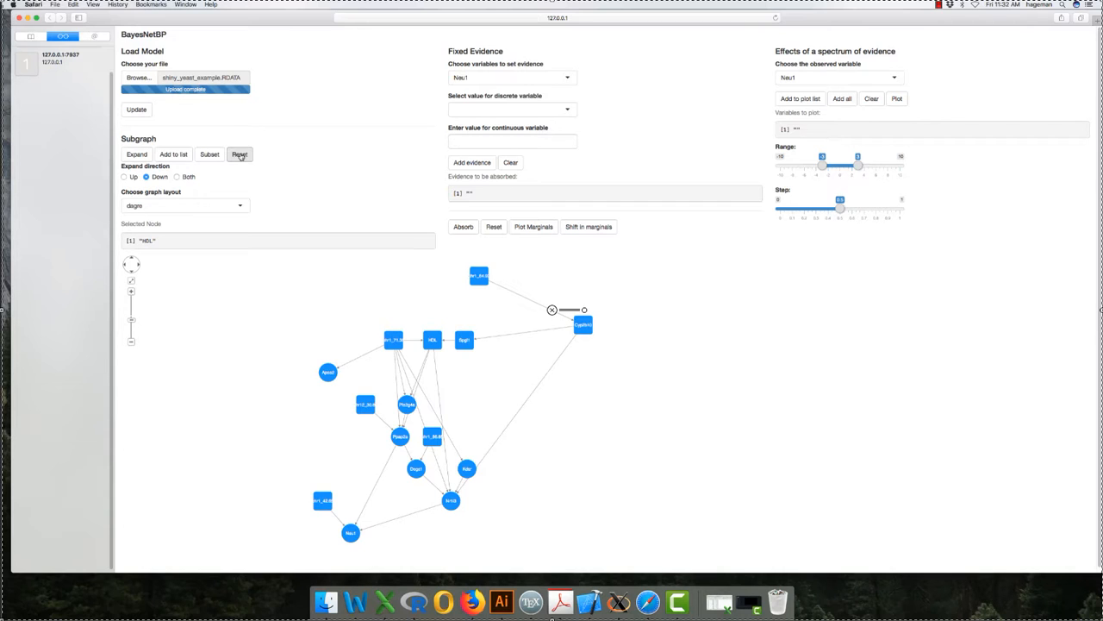
pyautogui.click(240, 154)
# Switch the graph layout to cose and back to dagre.
pyautogui.click(240, 209)
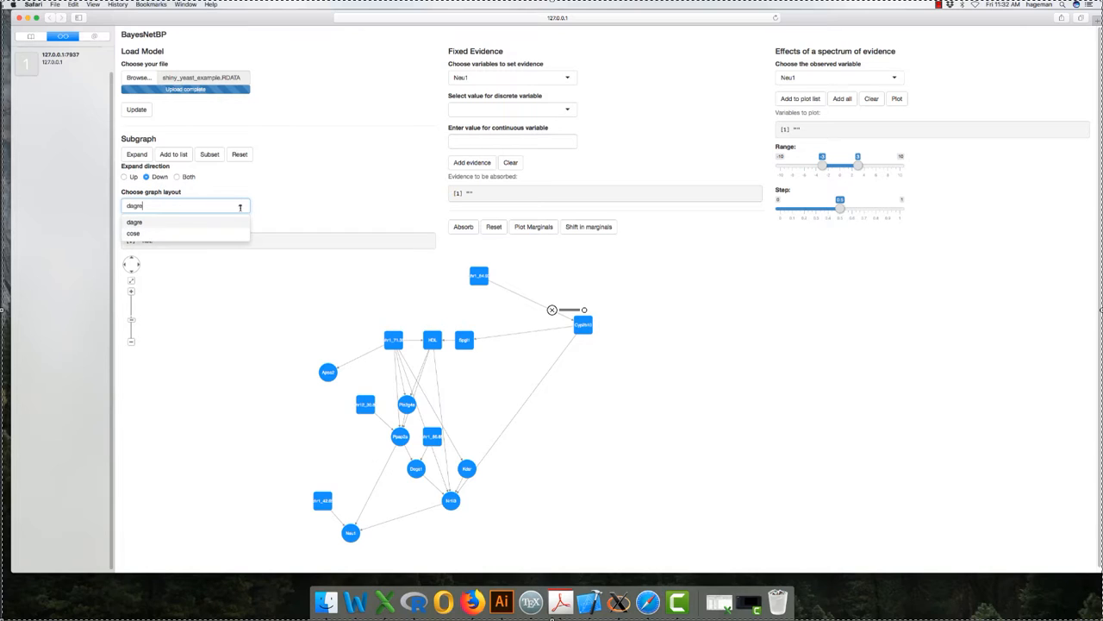
pyautogui.click(131, 222)
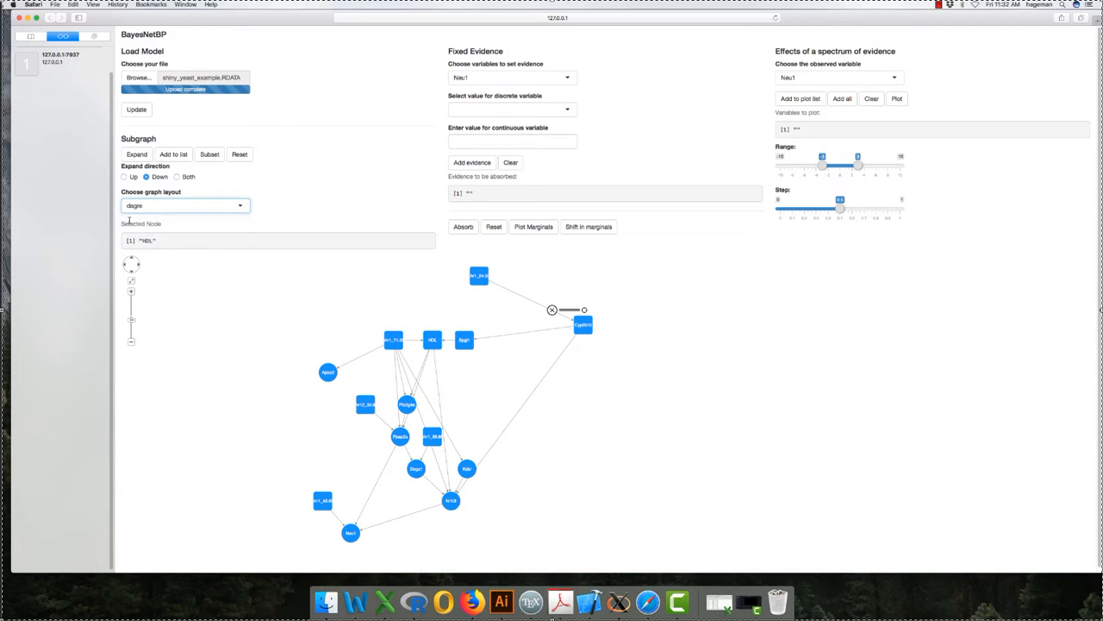
pyautogui.click(166, 206)
pyautogui.click(139, 233)
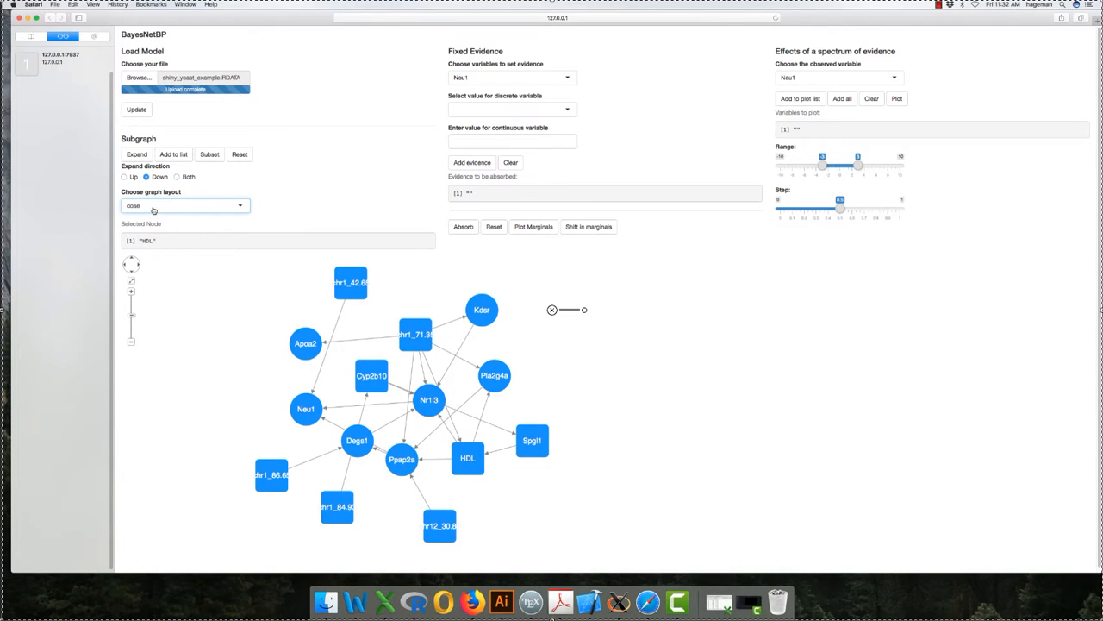
pyautogui.click(155, 211)
pyautogui.click(144, 223)
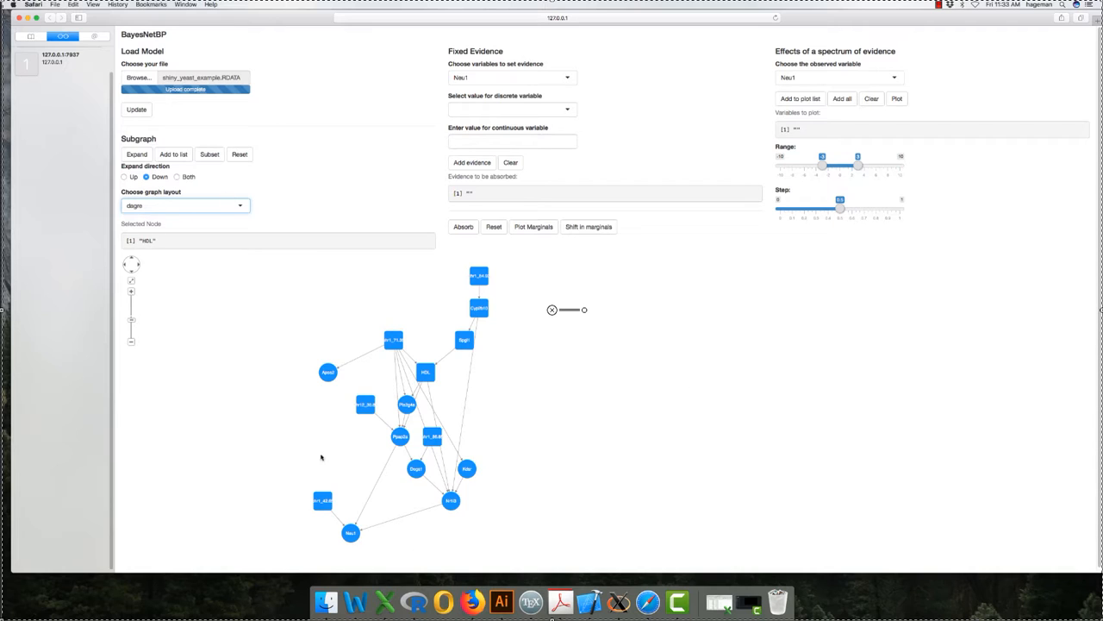
# Examine discrete and continuous nodes across the network, including Apoa2, Nr1i3, Kdsr, chr1_42.65 and Ppap2a.
pyautogui.click(327, 372)
pyautogui.click(451, 499)
pyautogui.click(478, 275)
pyautogui.click(467, 469)
pyautogui.click(323, 501)
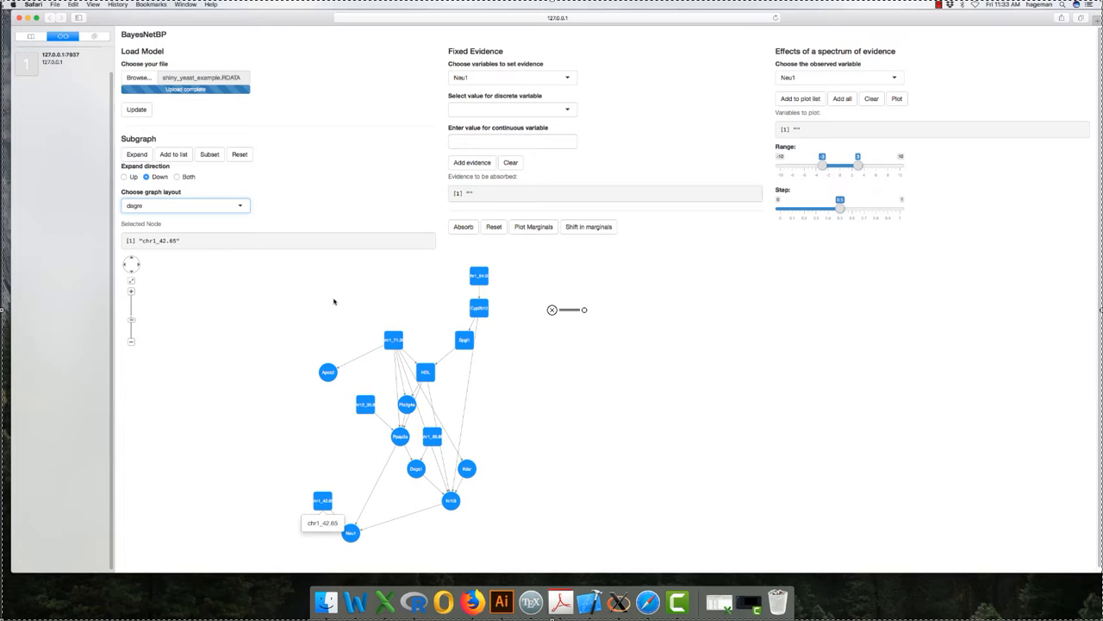
pyautogui.click(281, 327)
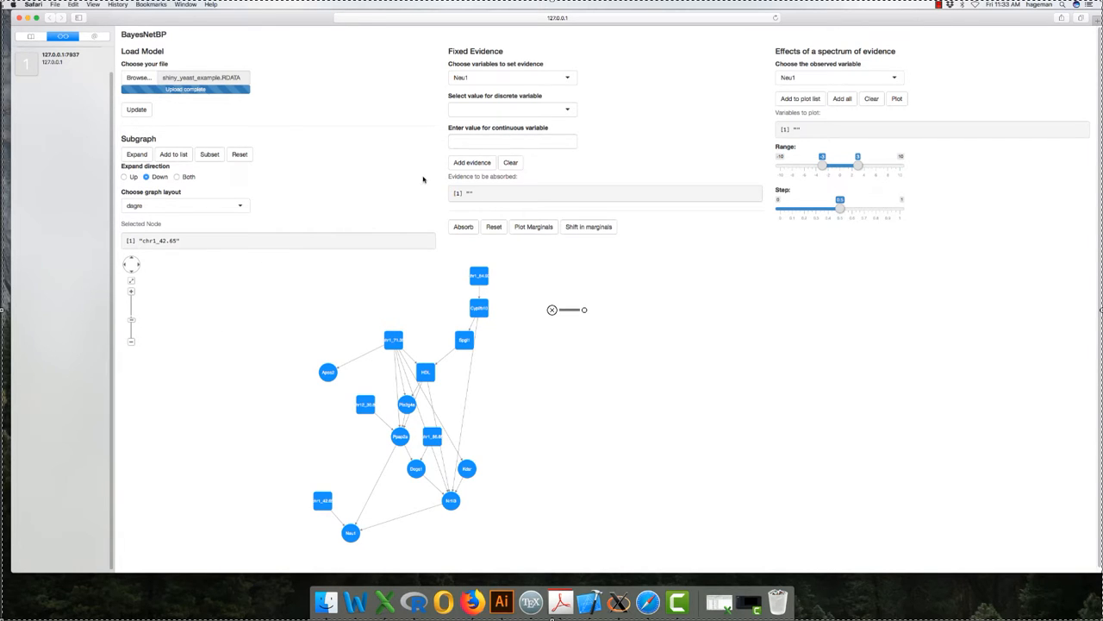
pyautogui.click(479, 274)
pyautogui.click(400, 443)
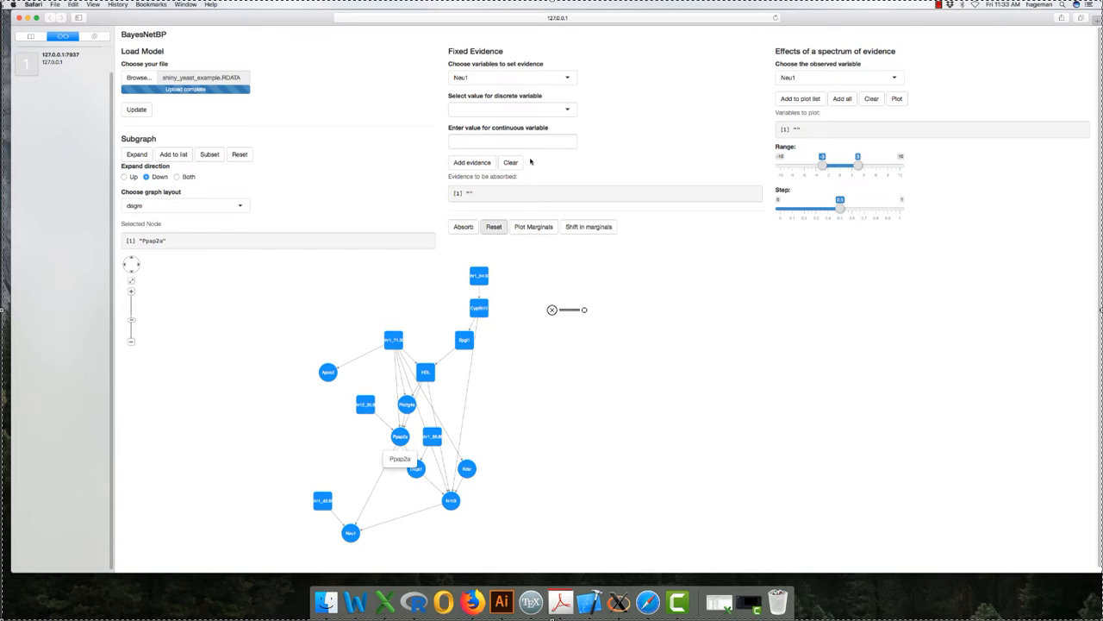
# Add fixed evidence for the continuous variable Ppap2a with a value of 1.5.
pyautogui.click(569, 77)
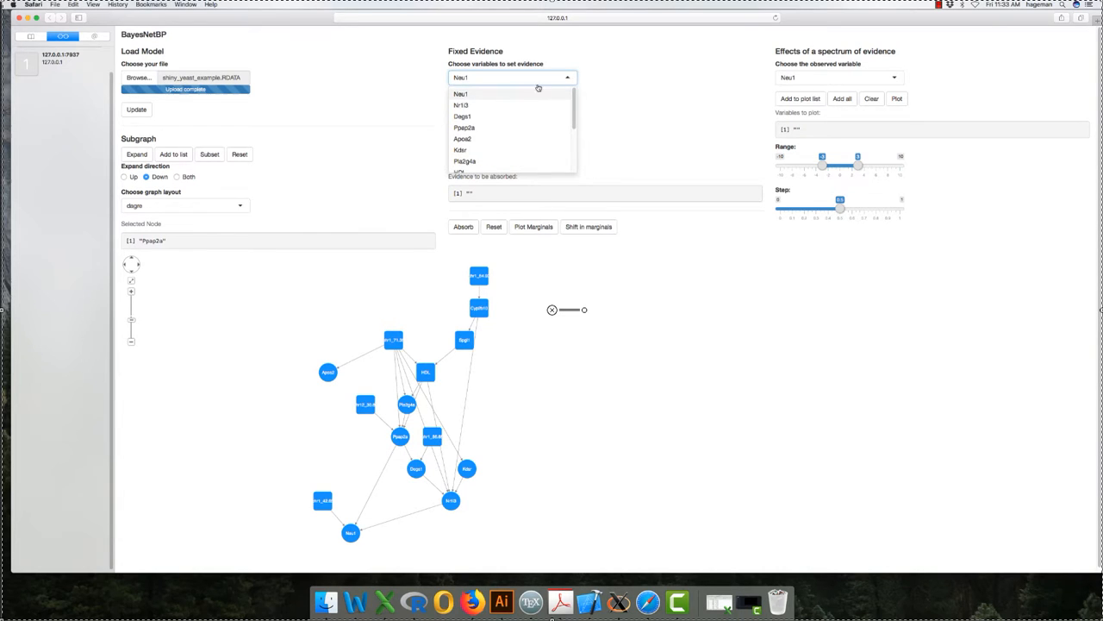
pyautogui.click(472, 128)
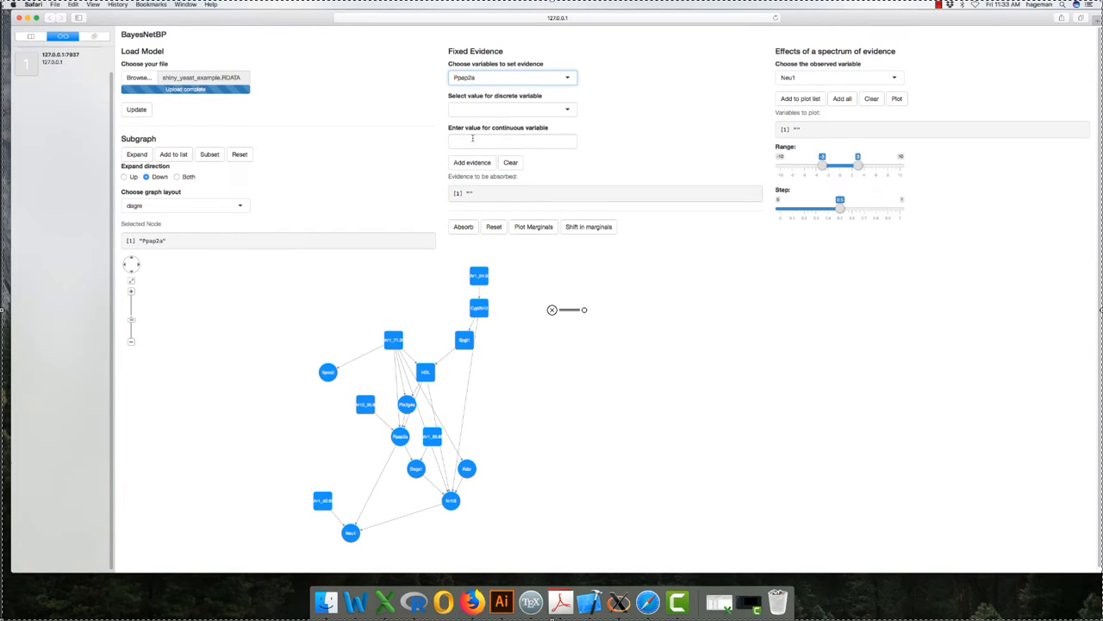
pyautogui.click(473, 138)
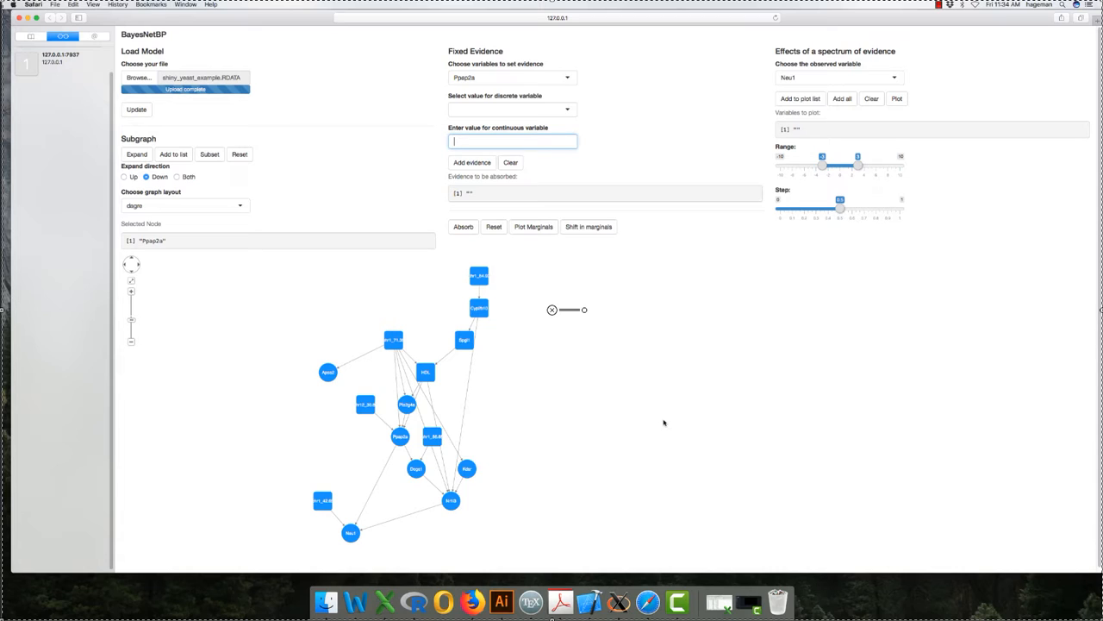
pyautogui.write('1.5')
pyautogui.click(475, 162)
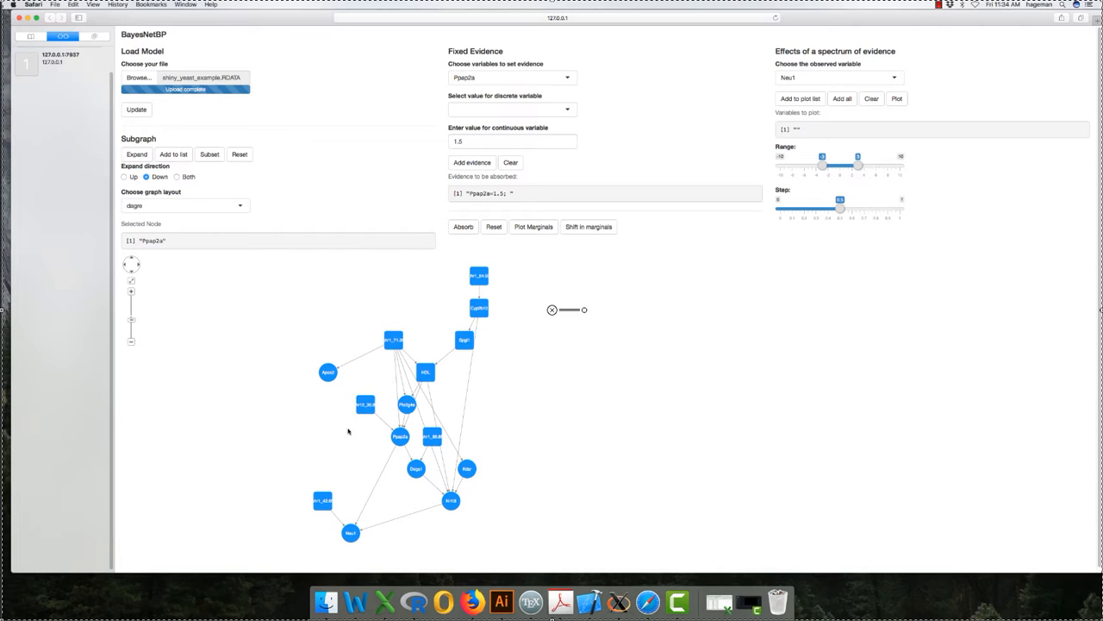
# Examine the nodes surrounding Ppap2a, including chr1_42.65, Degs1, chr12_30.87, Kdsr and chr1_86.65.
pyautogui.click(322, 499)
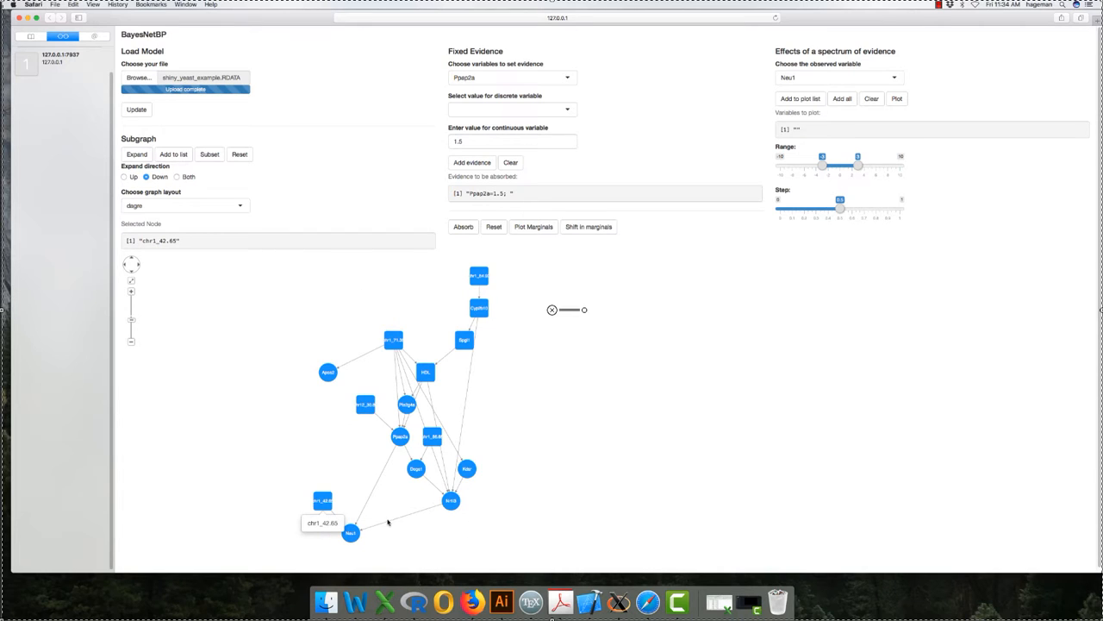
pyautogui.click(400, 436)
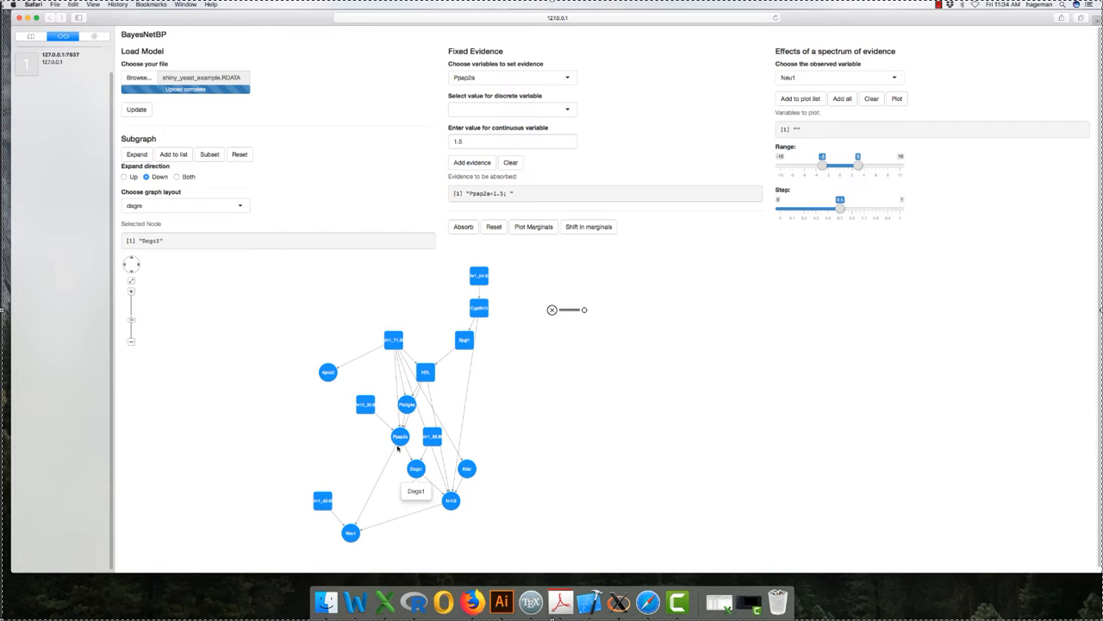
pyautogui.click(365, 406)
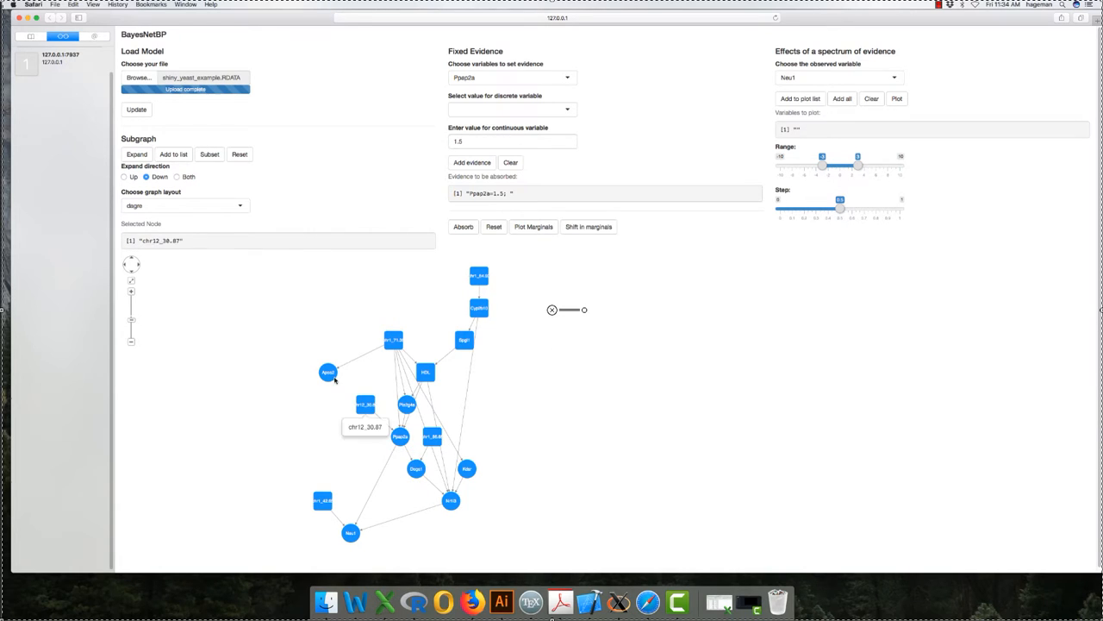
pyautogui.click(329, 373)
pyautogui.click(394, 340)
pyautogui.click(426, 373)
pyautogui.click(466, 469)
pyautogui.click(418, 470)
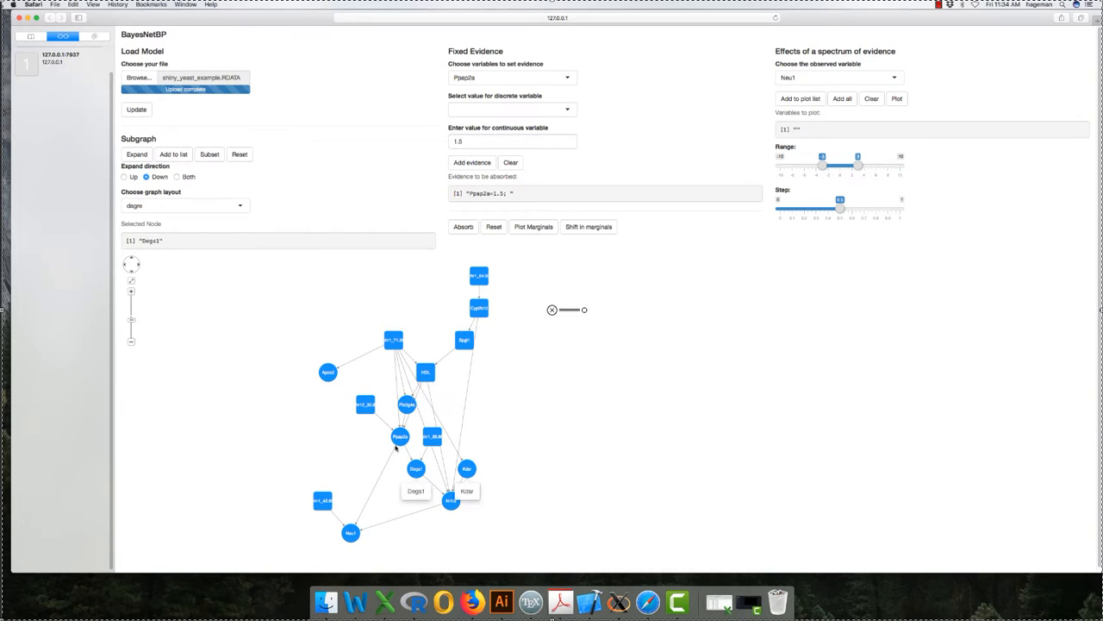
pyautogui.click(399, 440)
pyautogui.click(432, 437)
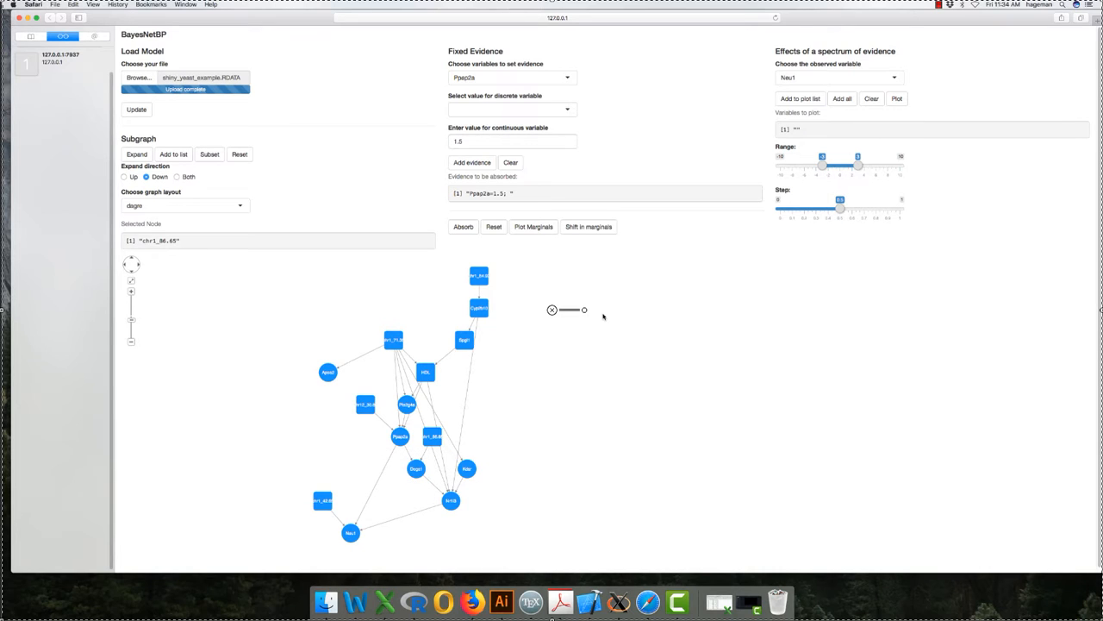
# Absorb the Ppap2a evidence and colour the network by the shift in marginals.
pyautogui.click(398, 438)
pyautogui.click(462, 228)
pyautogui.click(431, 436)
pyautogui.click(589, 228)
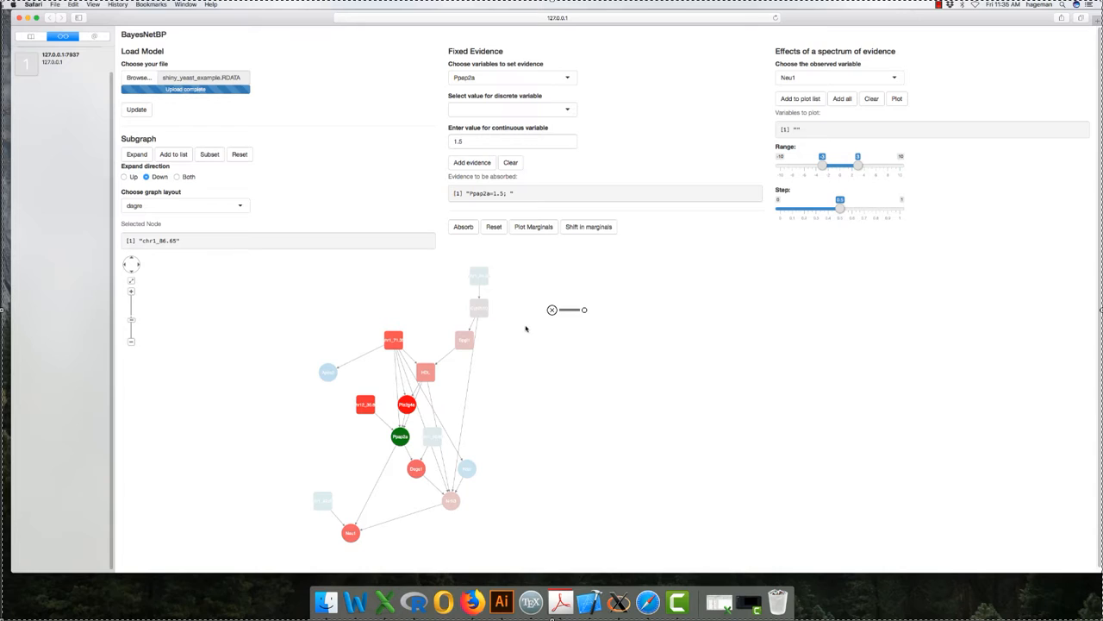
# Inspect the JSI values of individual nodes, including Pla2g4a and Degs1.
pyautogui.click(399, 345)
pyautogui.moveTo(400, 441)
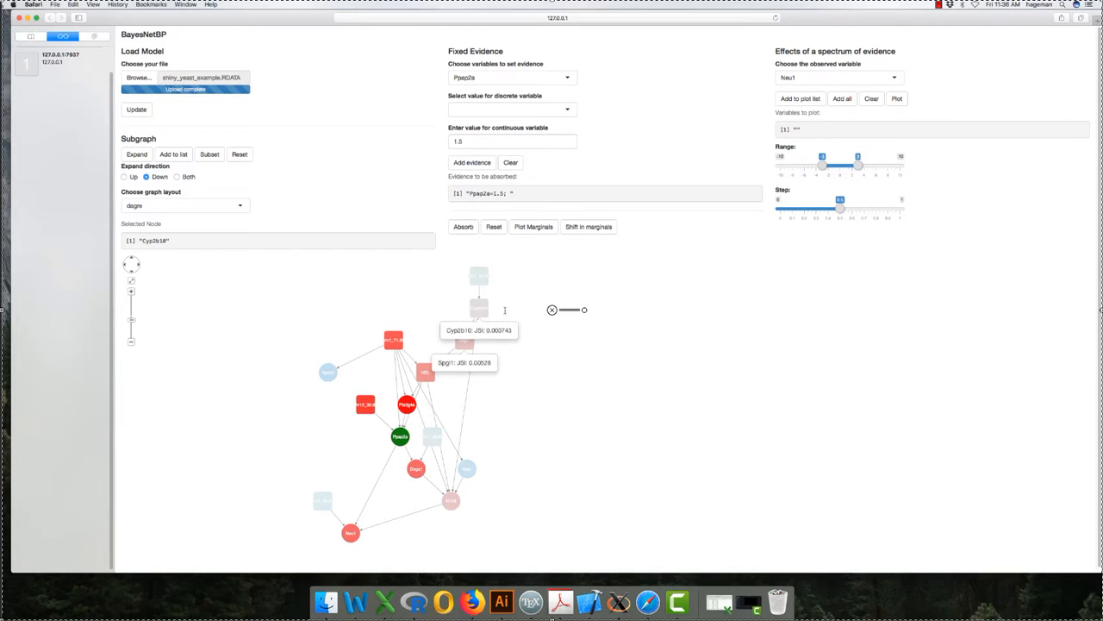
pyautogui.moveTo(406, 407)
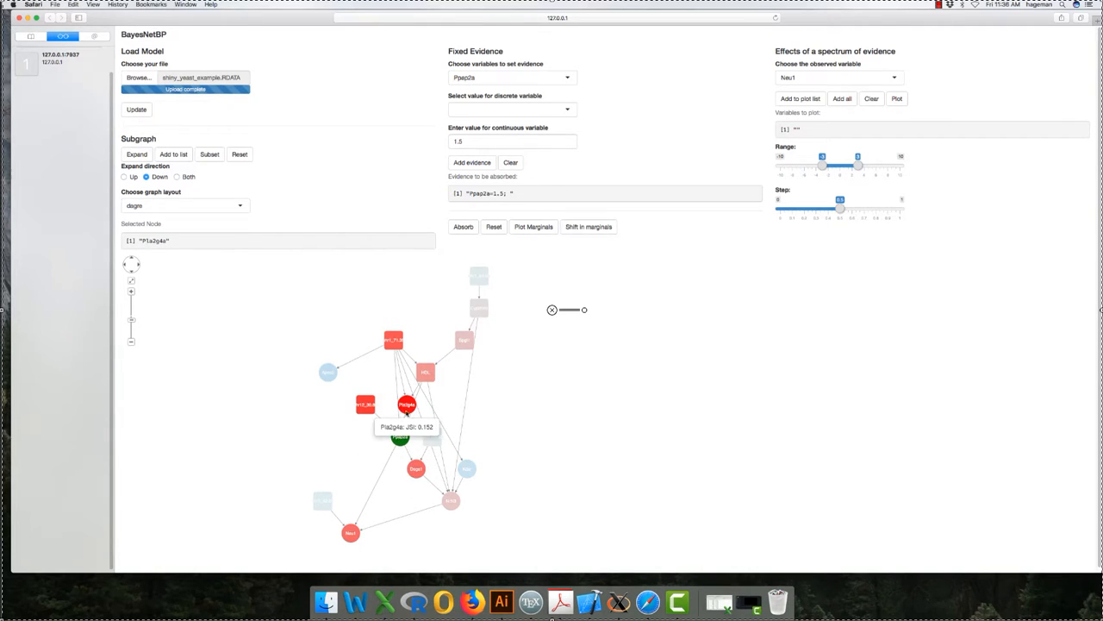
pyautogui.click(410, 404)
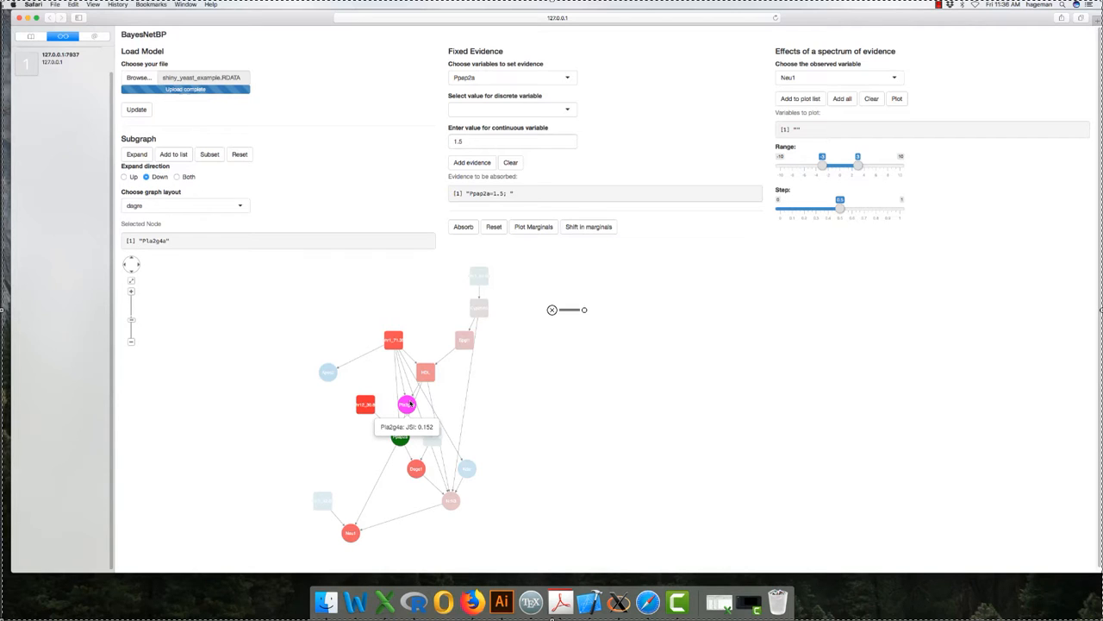
pyautogui.click(416, 468)
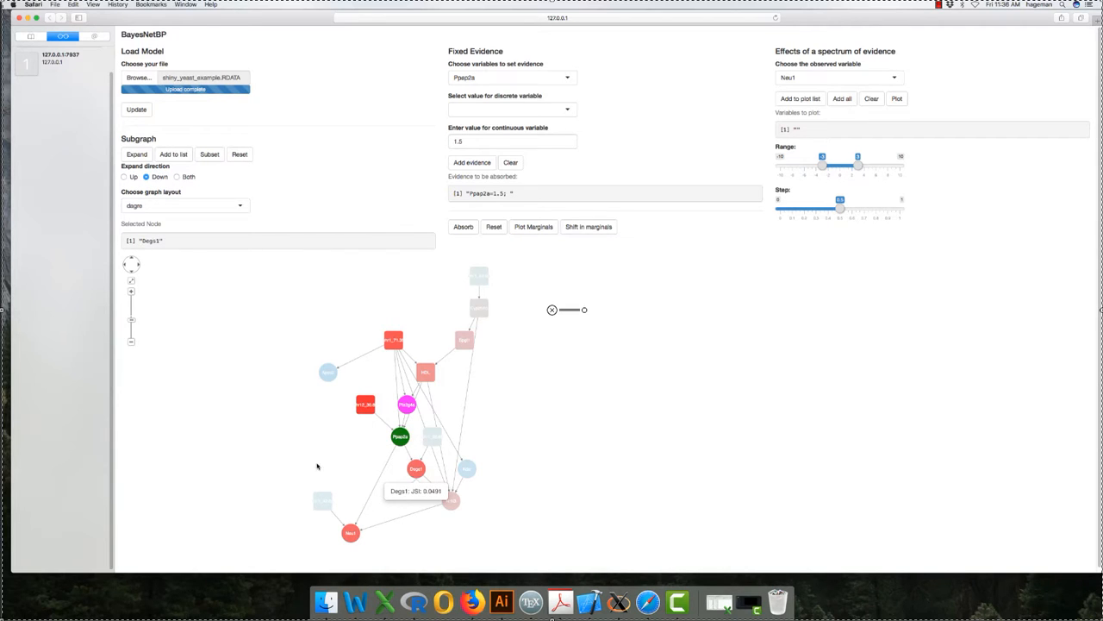
pyautogui.click(405, 408)
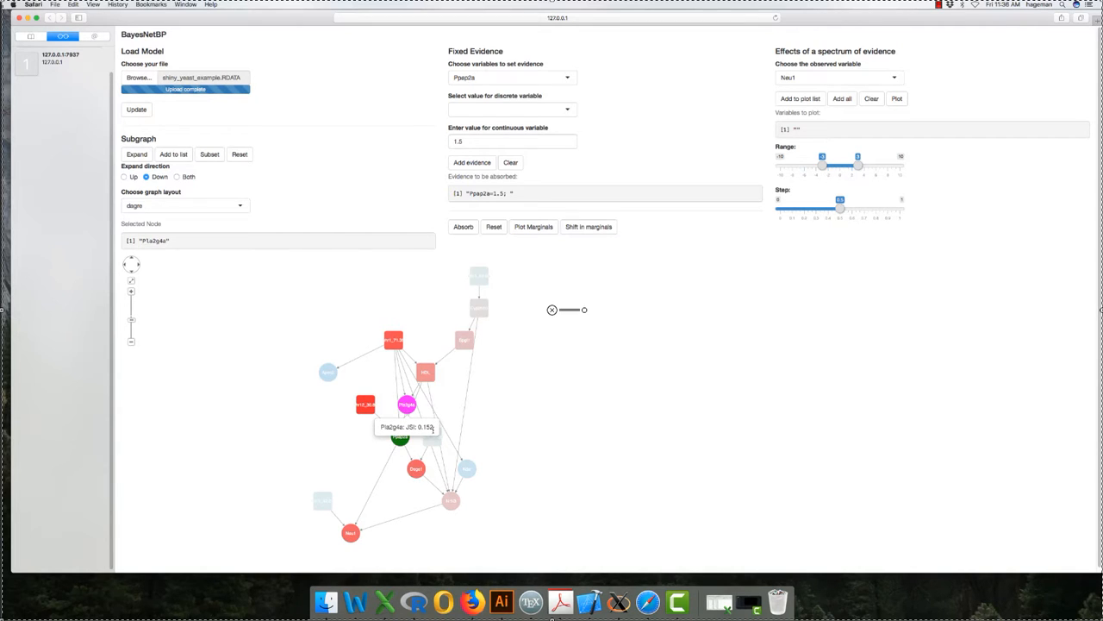
# Inspect the JSI values of Kdsr, Cyp2b10, chr12_30.87 and chr1_71.35 in the network.
pyautogui.click(492, 422)
pyautogui.click(468, 472)
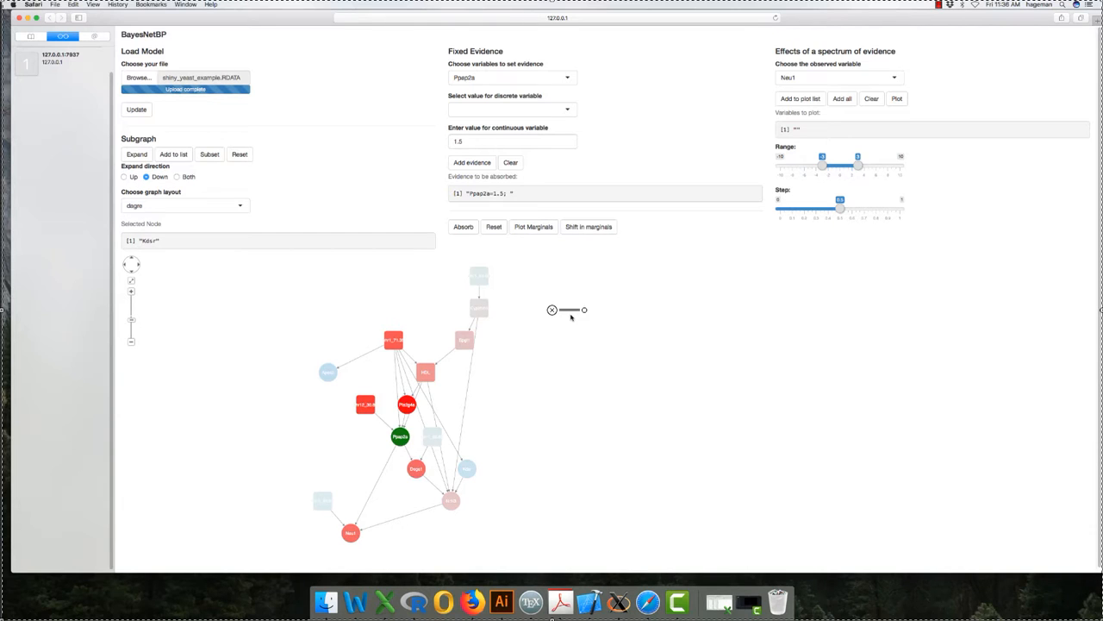
pyautogui.click(478, 307)
pyautogui.click(370, 405)
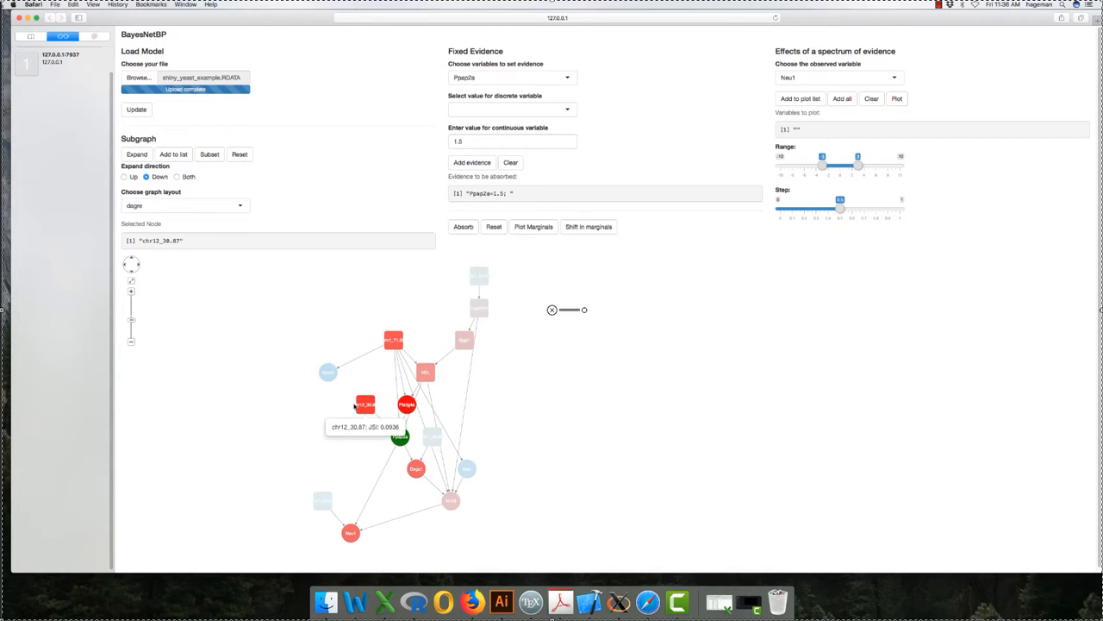
pyautogui.click(393, 340)
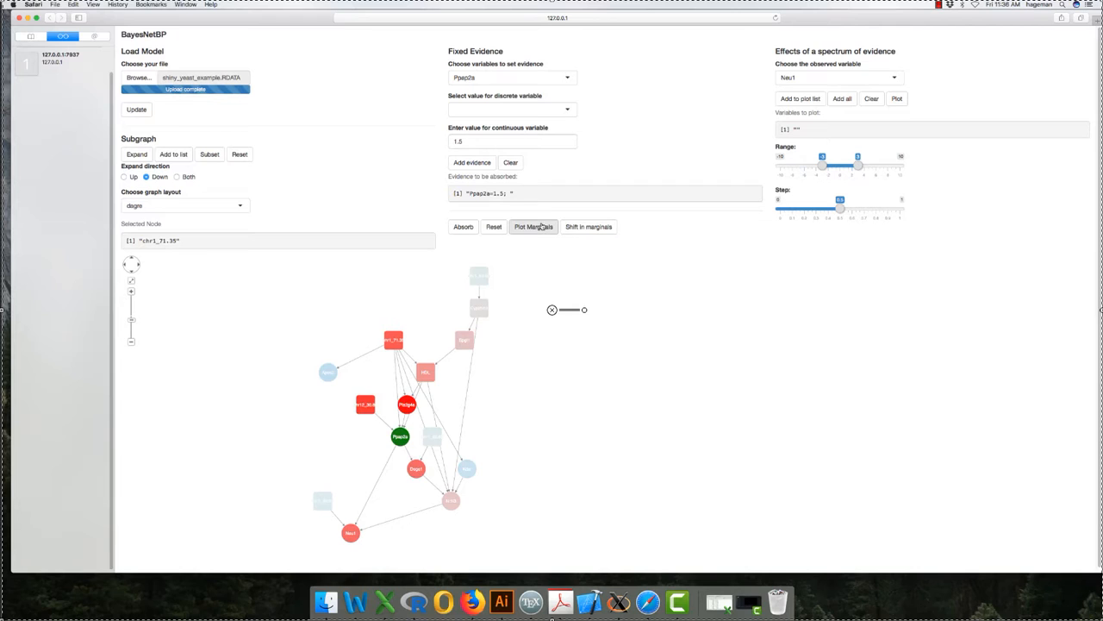
# Compare the JSI value of Apoa2 with those of its parent chr1_71.35 and the nearby HDL node.
pyautogui.click(327, 371)
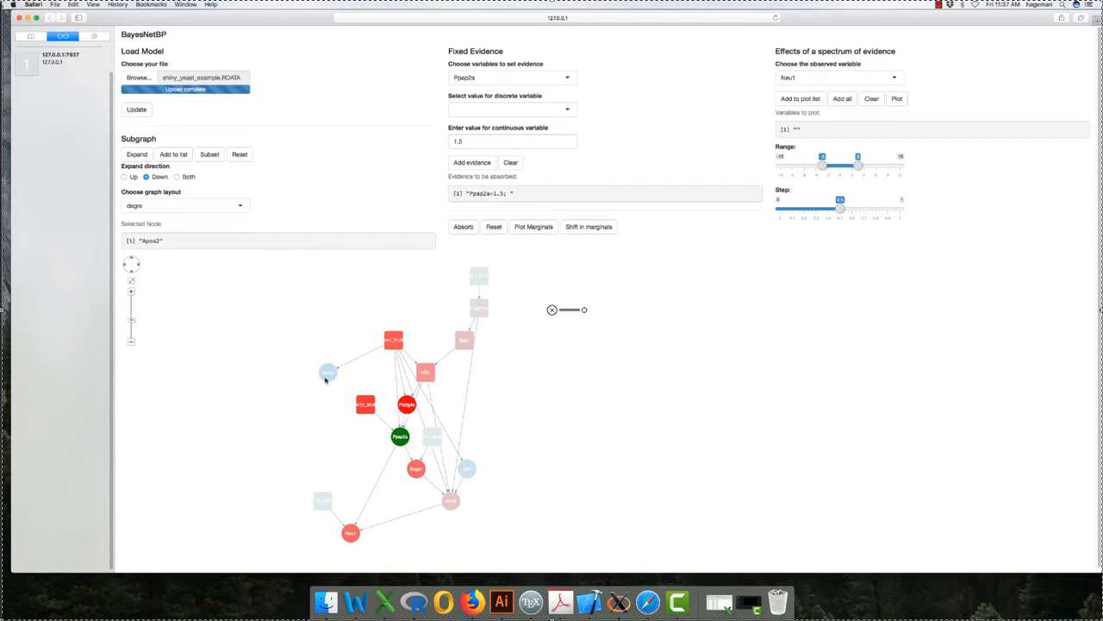
pyautogui.click(325, 380)
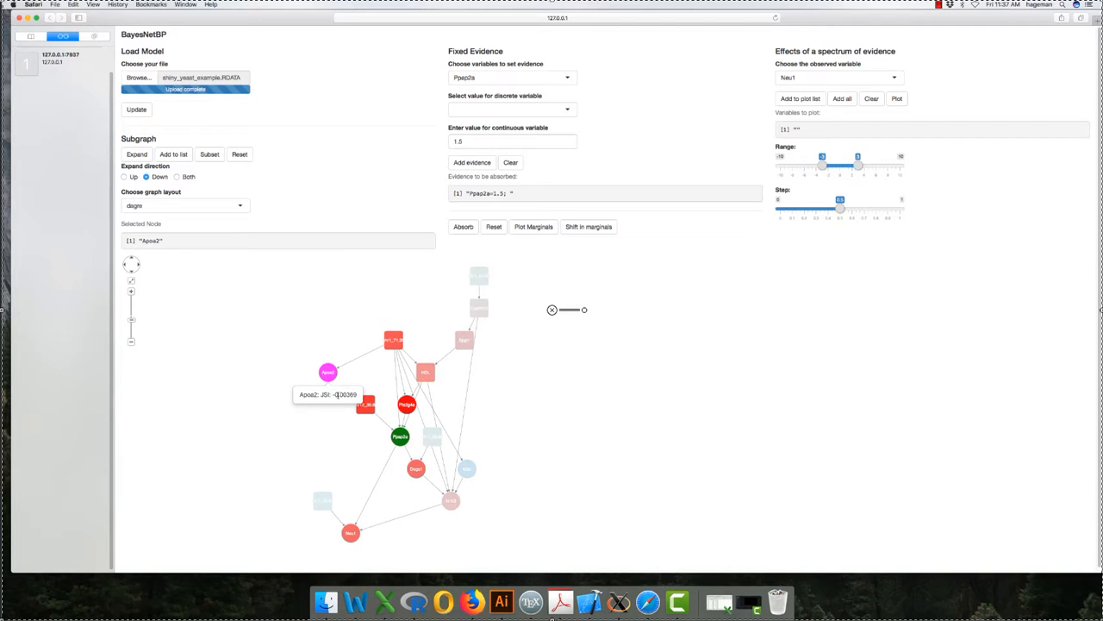
pyautogui.click(364, 402)
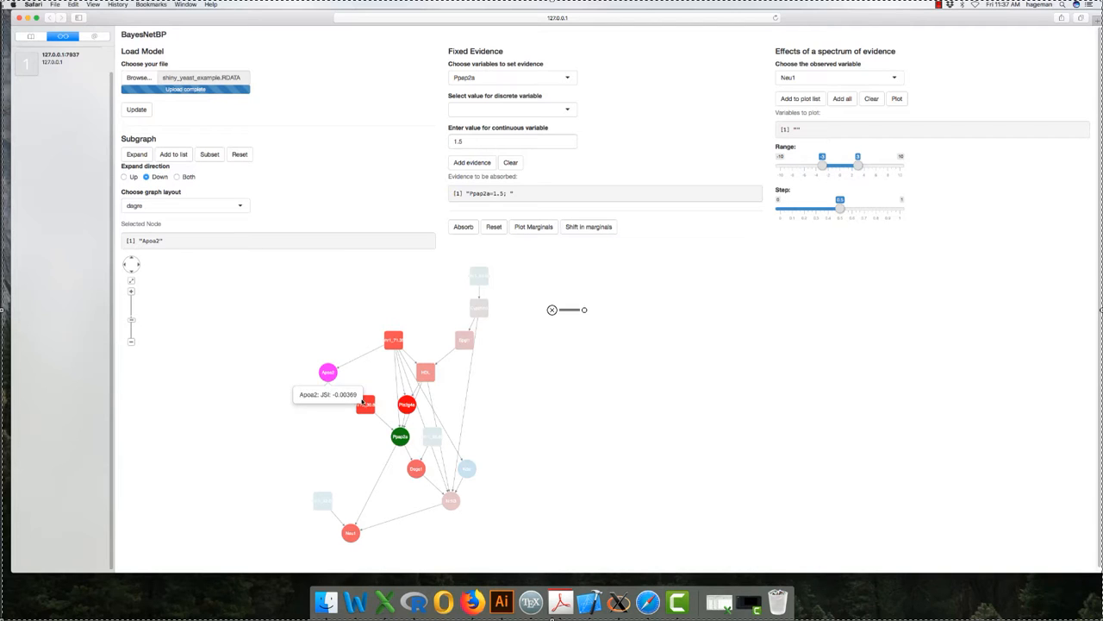
pyautogui.click(186, 302)
pyautogui.click(284, 377)
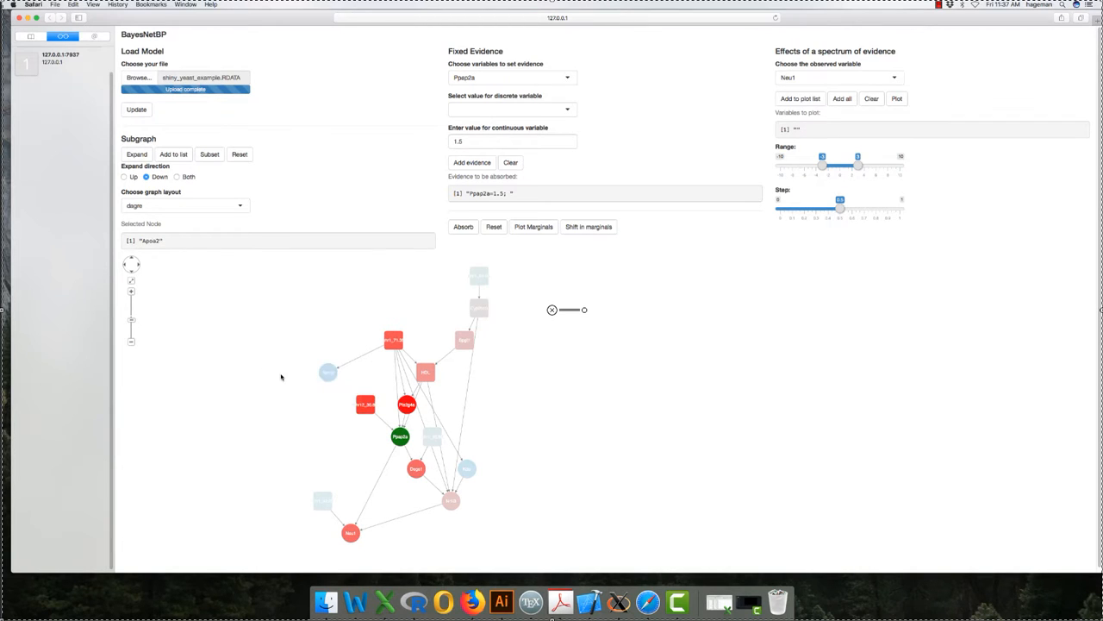
pyautogui.moveTo(326, 379)
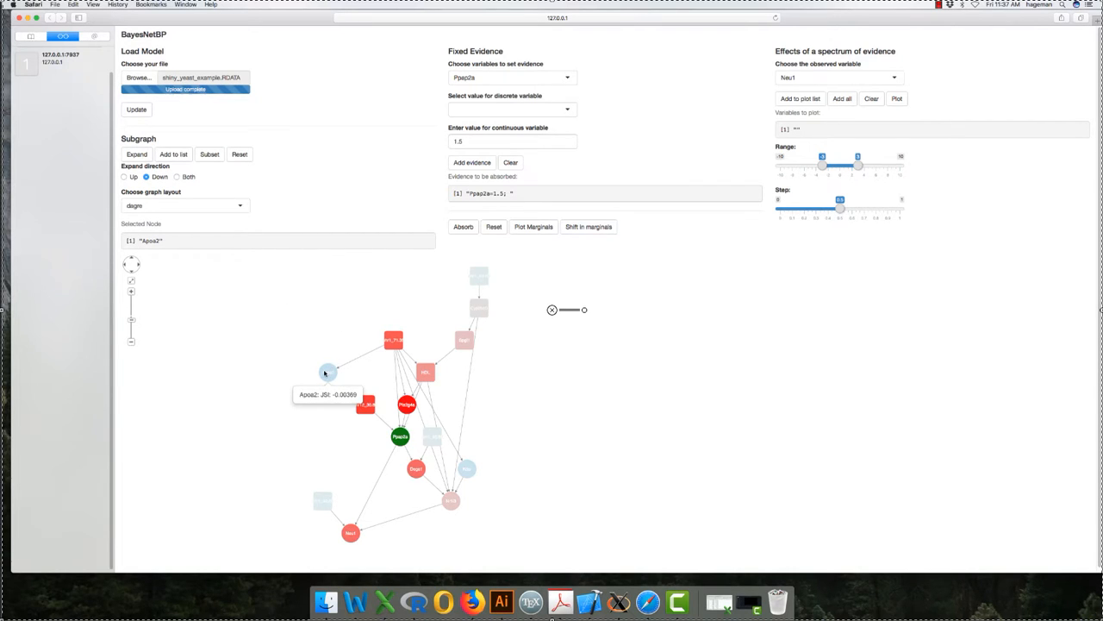
pyautogui.click(400, 344)
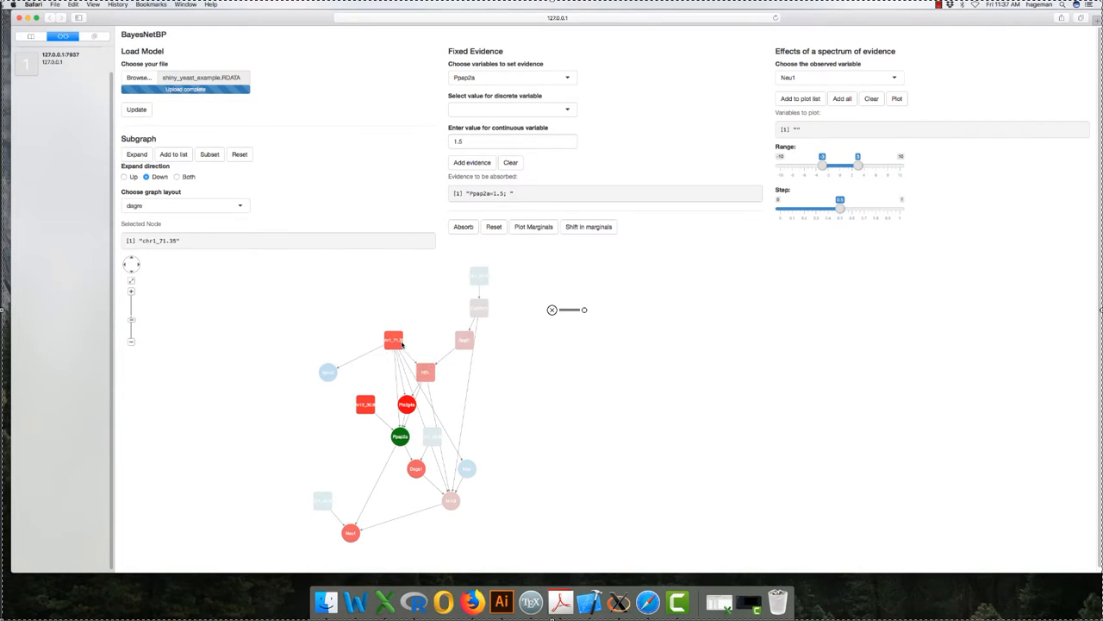
pyautogui.click(328, 373)
pyautogui.click(392, 344)
pyautogui.click(423, 375)
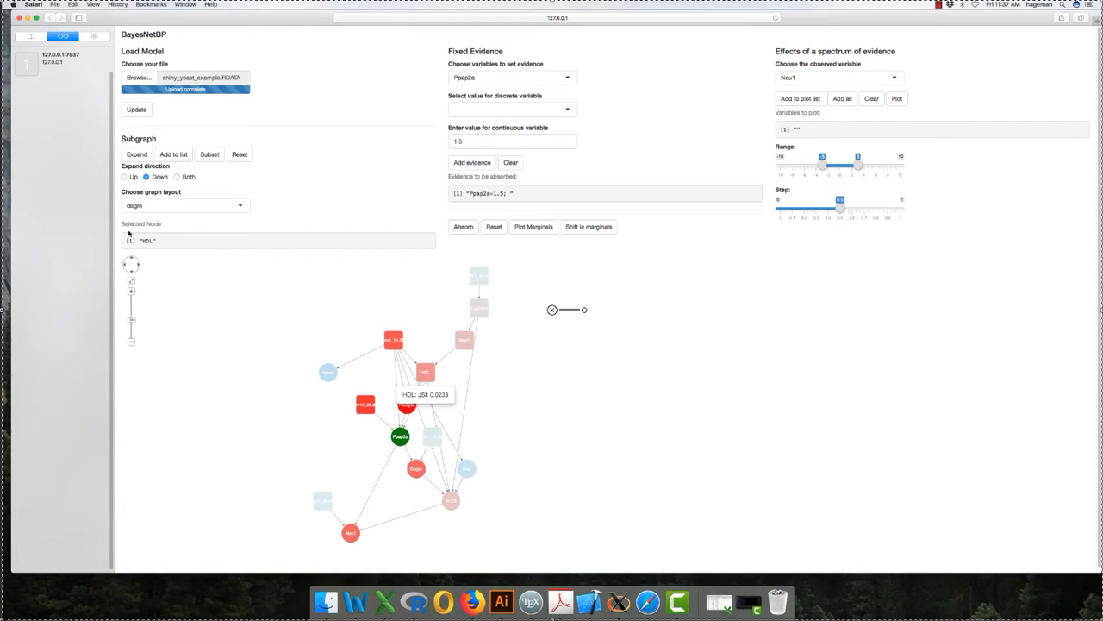
pyautogui.click(328, 374)
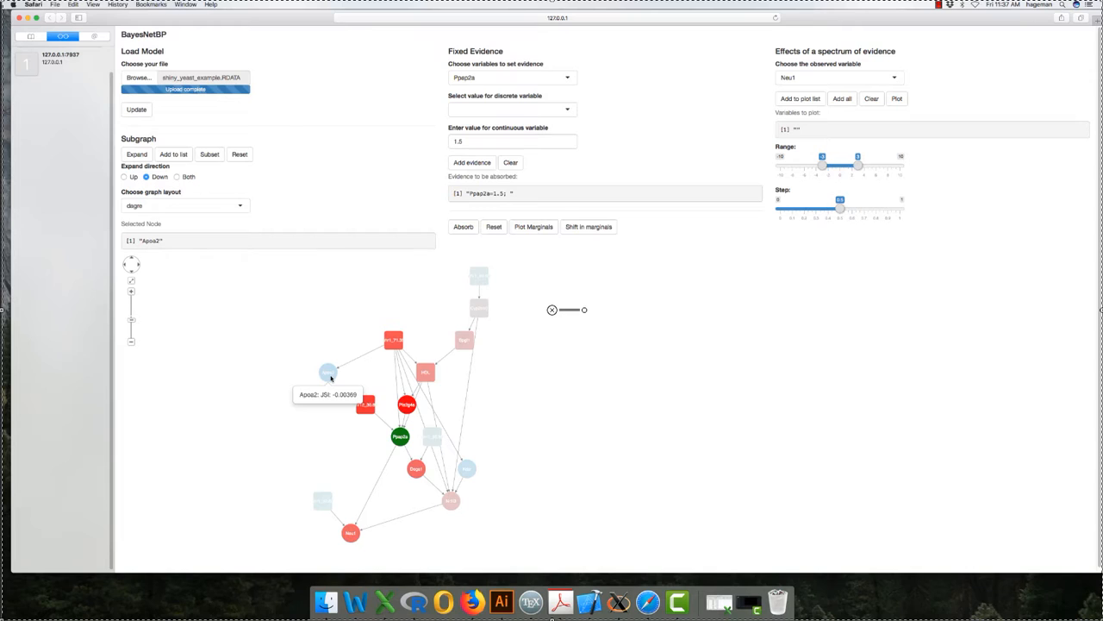
pyautogui.click(427, 377)
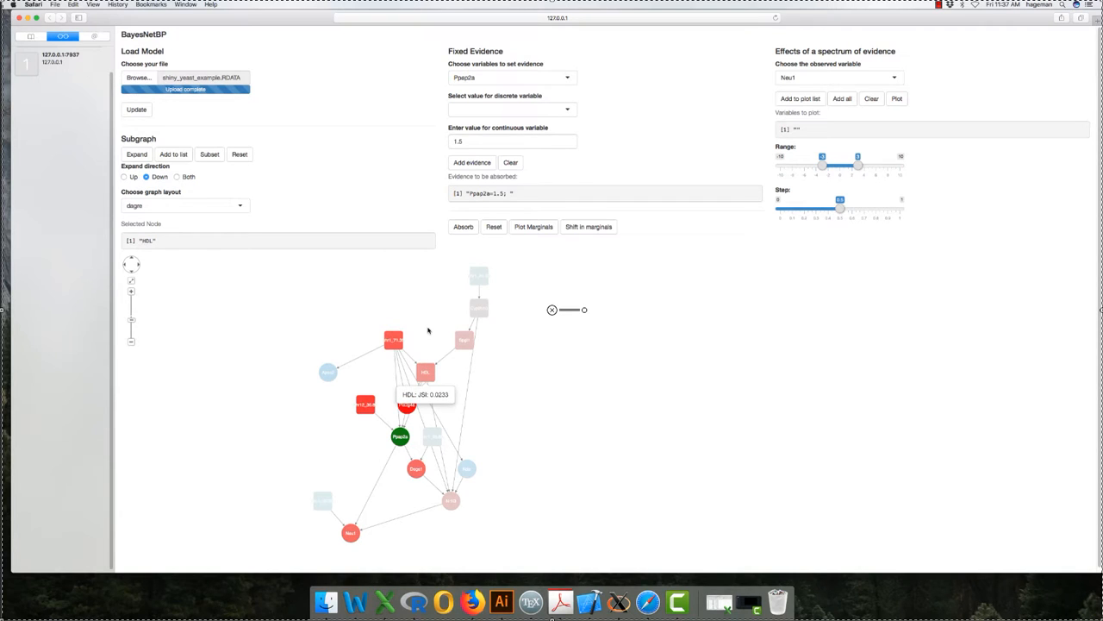
# Plot the marginals of Degs1 before and after absorbing the Ppap2a evidence, and close the plot.
pyautogui.click(535, 230)
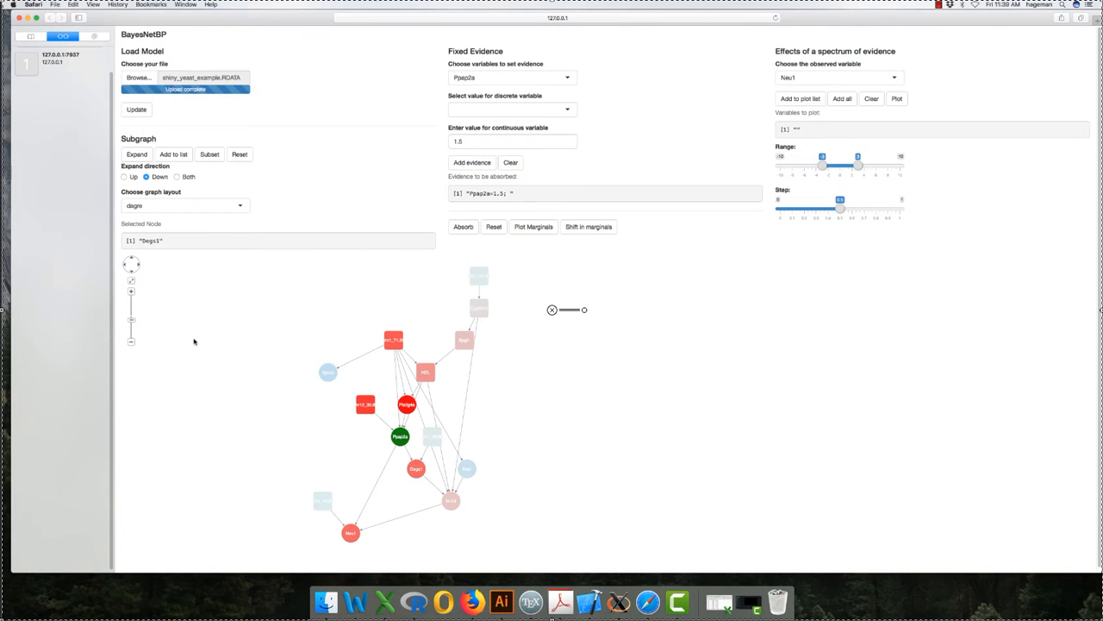
pyautogui.click(417, 475)
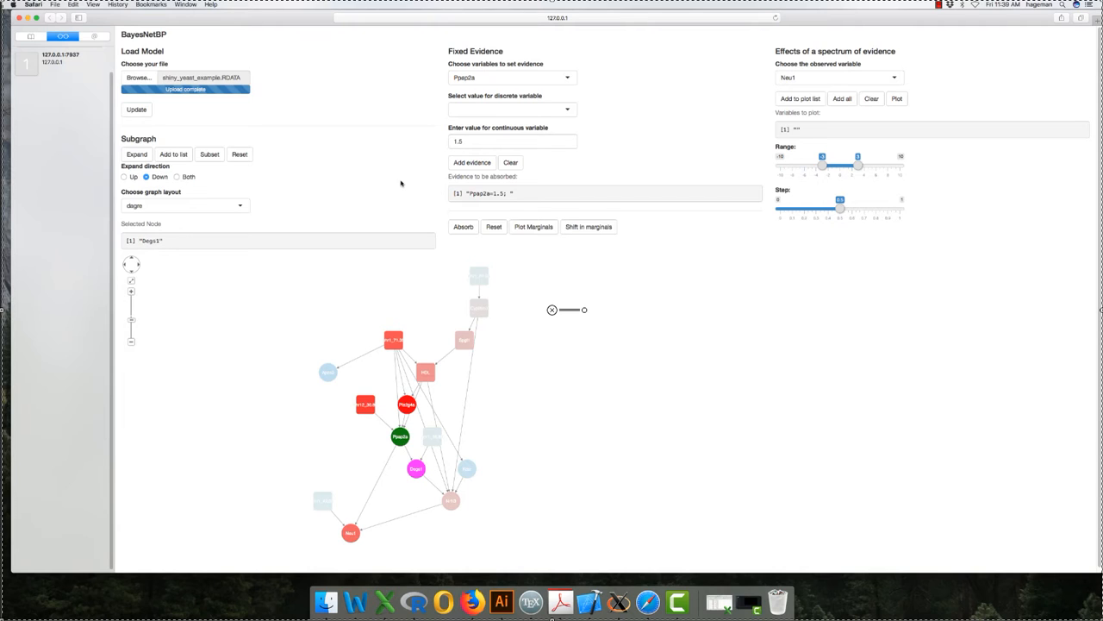
pyautogui.click(528, 228)
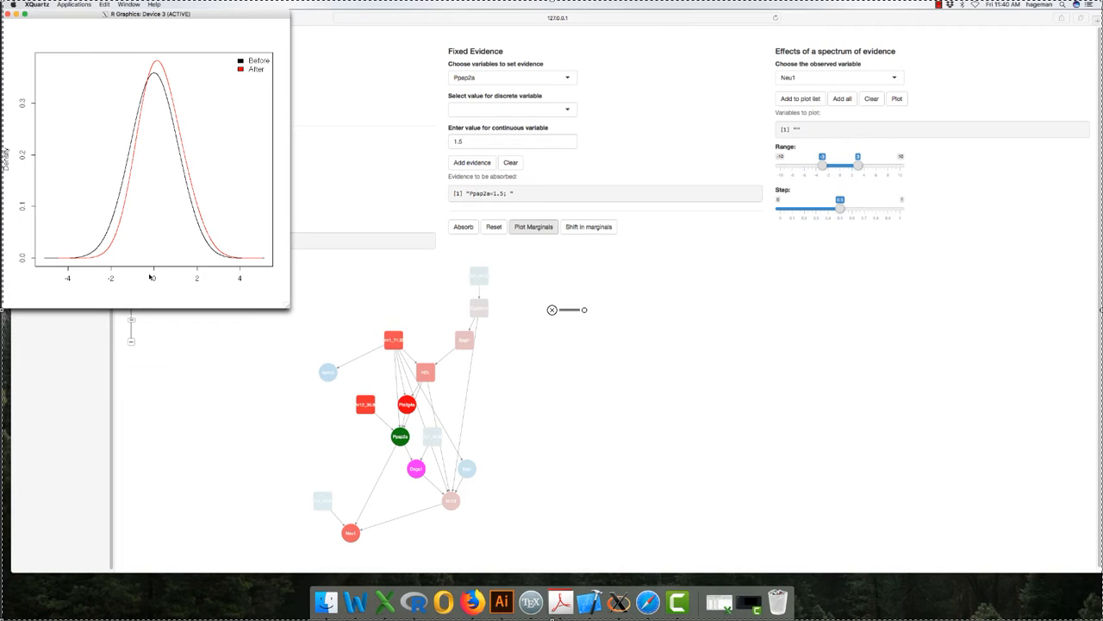
pyautogui.click(7, 15)
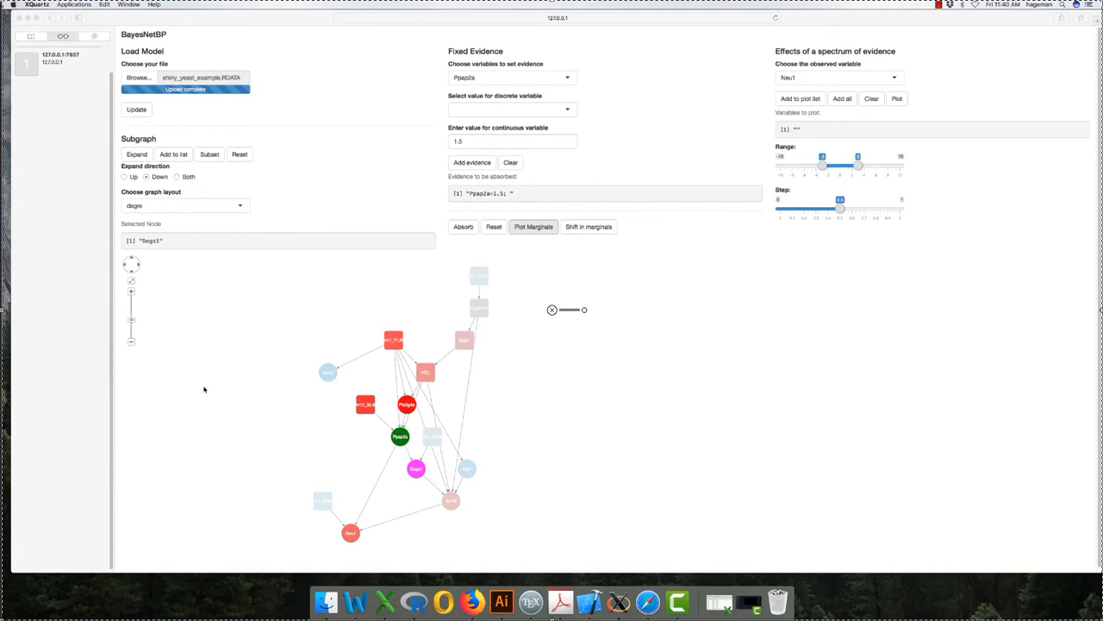
pyautogui.click(204, 390)
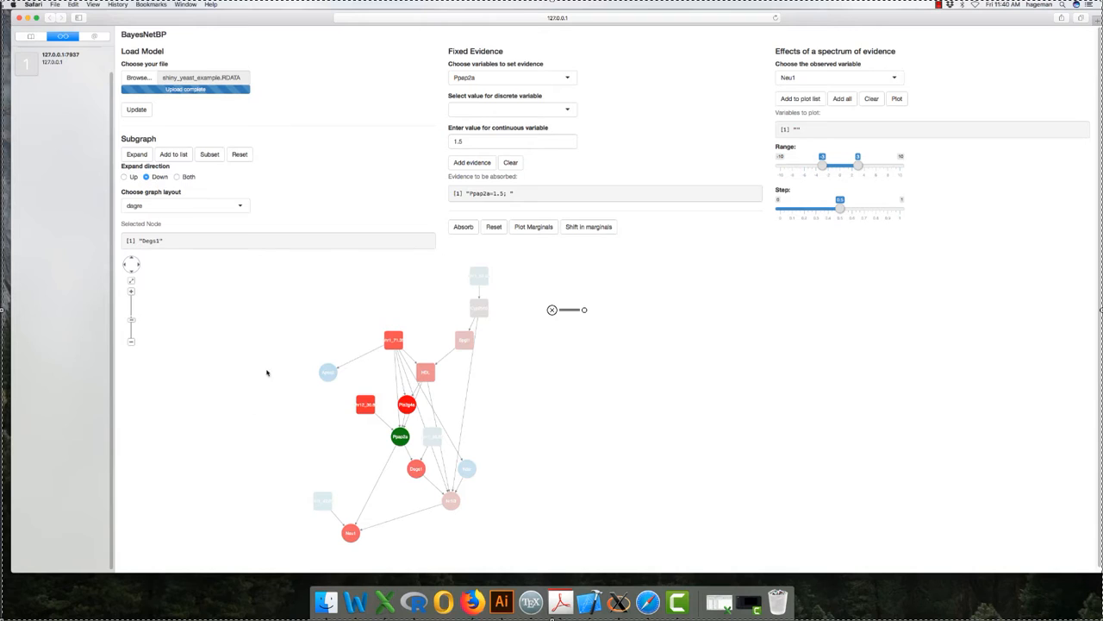
# Reset the network's fixed evidence and add the Ppap2a evidence of 1.5 again.
pyautogui.click(462, 340)
pyautogui.click(497, 227)
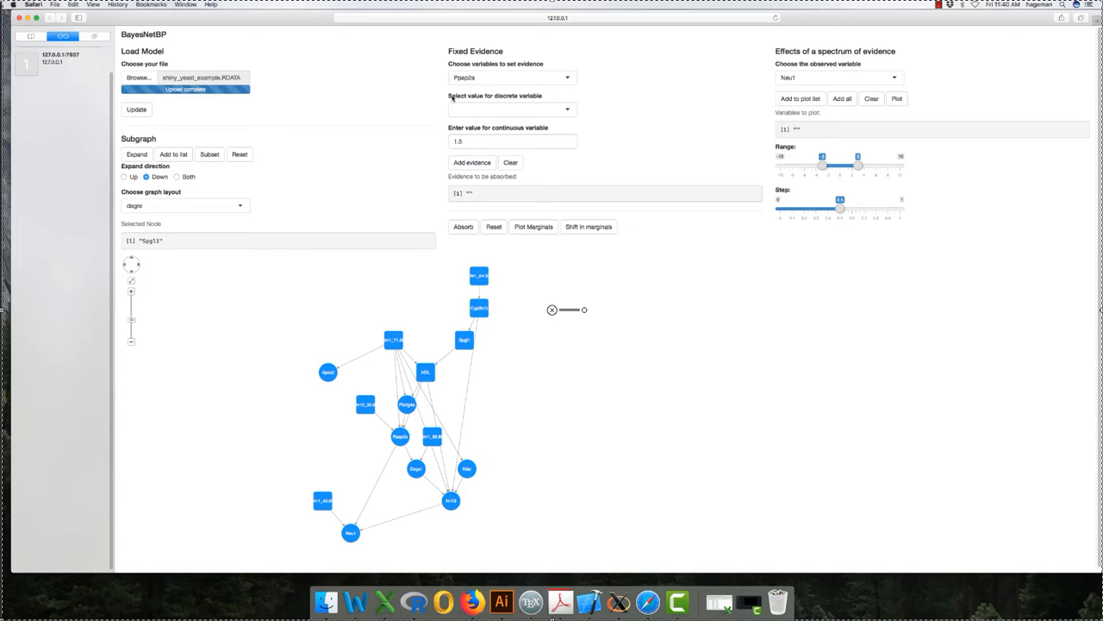
pyautogui.click(471, 162)
# Add fixed evidence for the continuous variable Apoa2 with a value of -1.
pyautogui.click(567, 77)
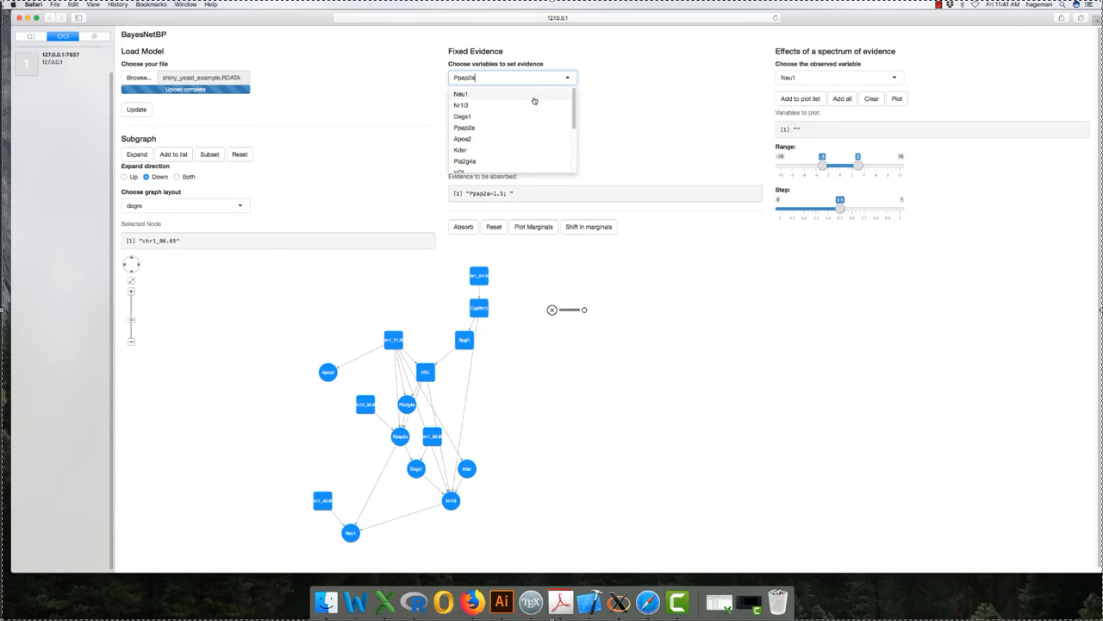
pyautogui.scroll(-1, 523, 134)
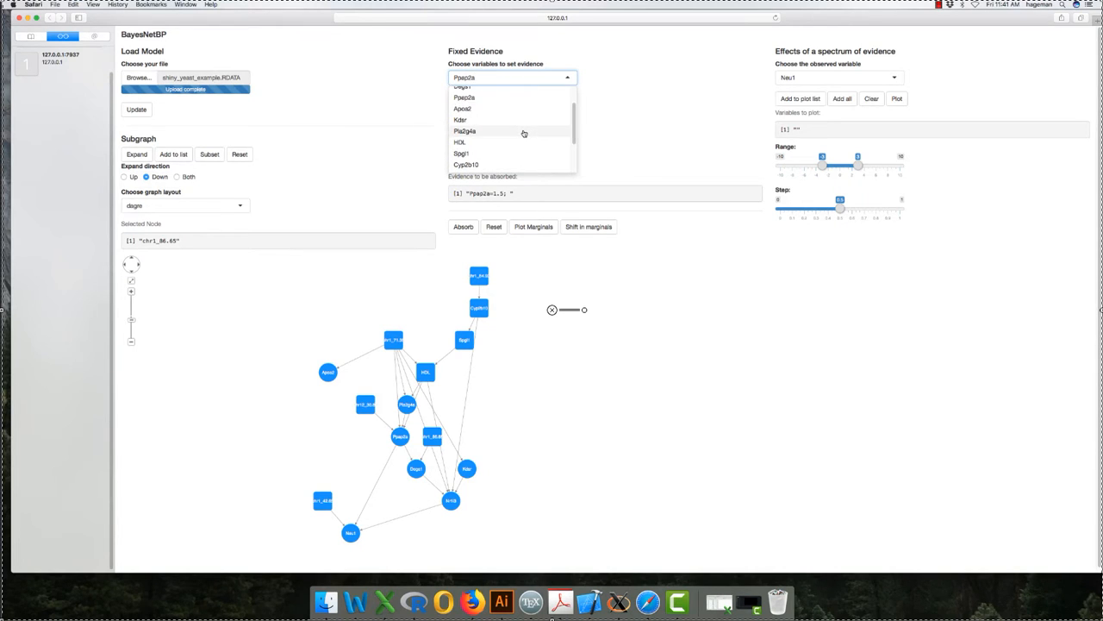
pyautogui.click(515, 115)
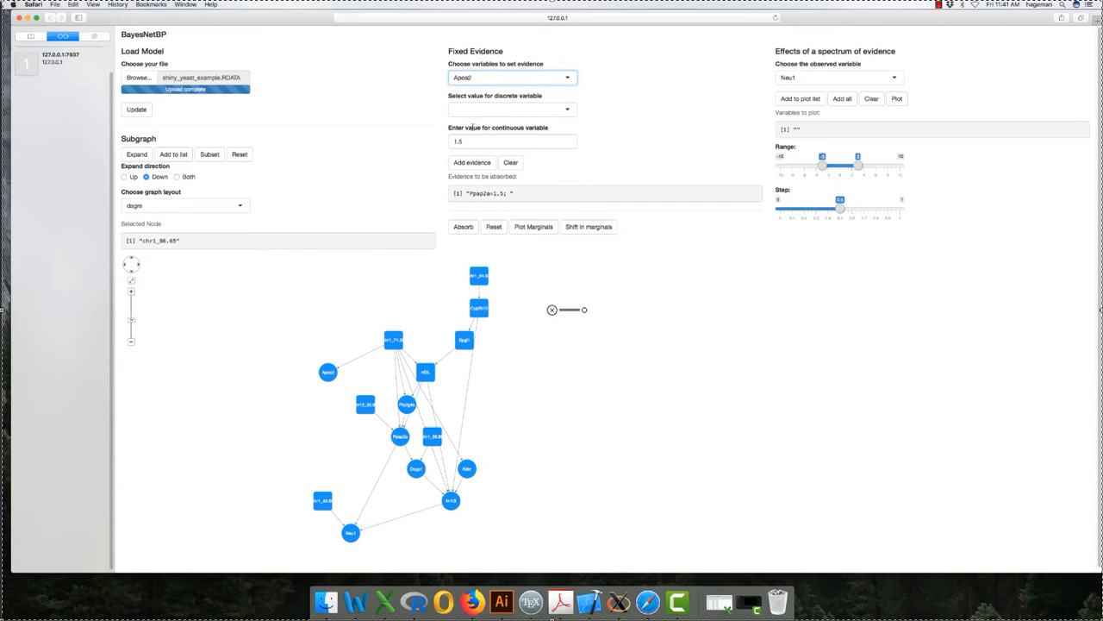
pyautogui.moveTo(470, 140); pyautogui.dragTo(442, 141)
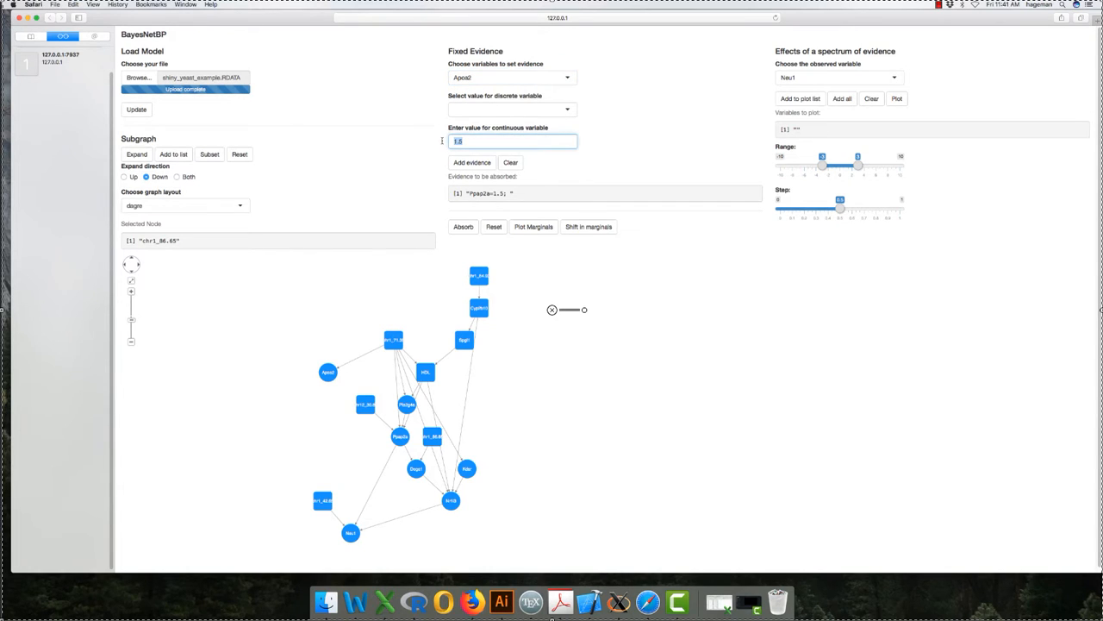
pyautogui.write('-1')
pyautogui.click(470, 163)
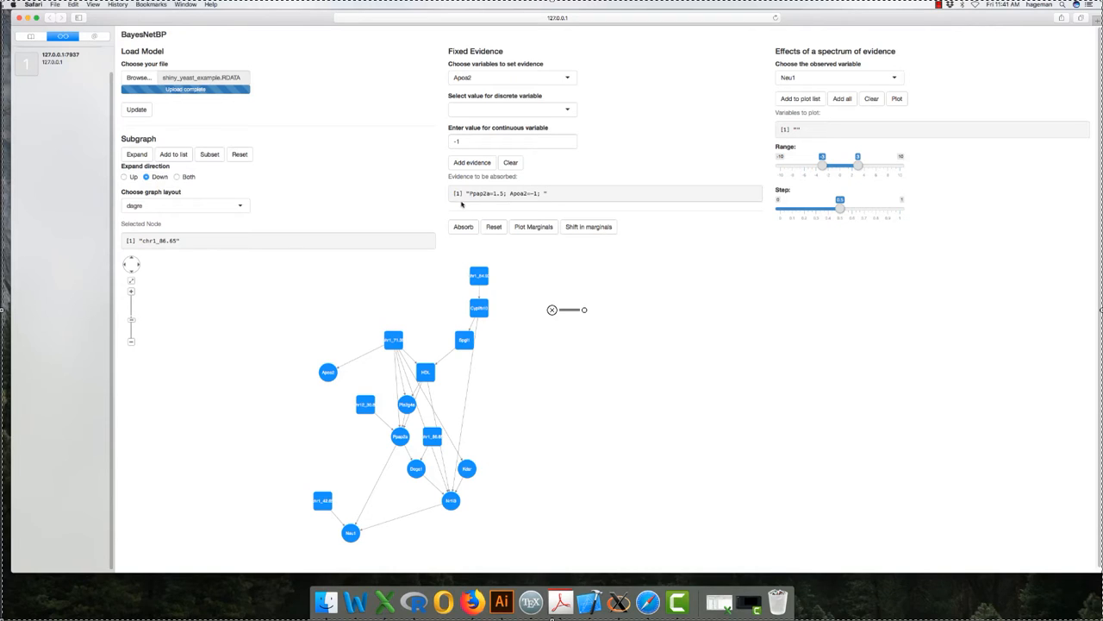
# Absorb the combined Ppap2a and Apoa2 evidence and colour the network by the shift in marginals.
pyautogui.click(463, 228)
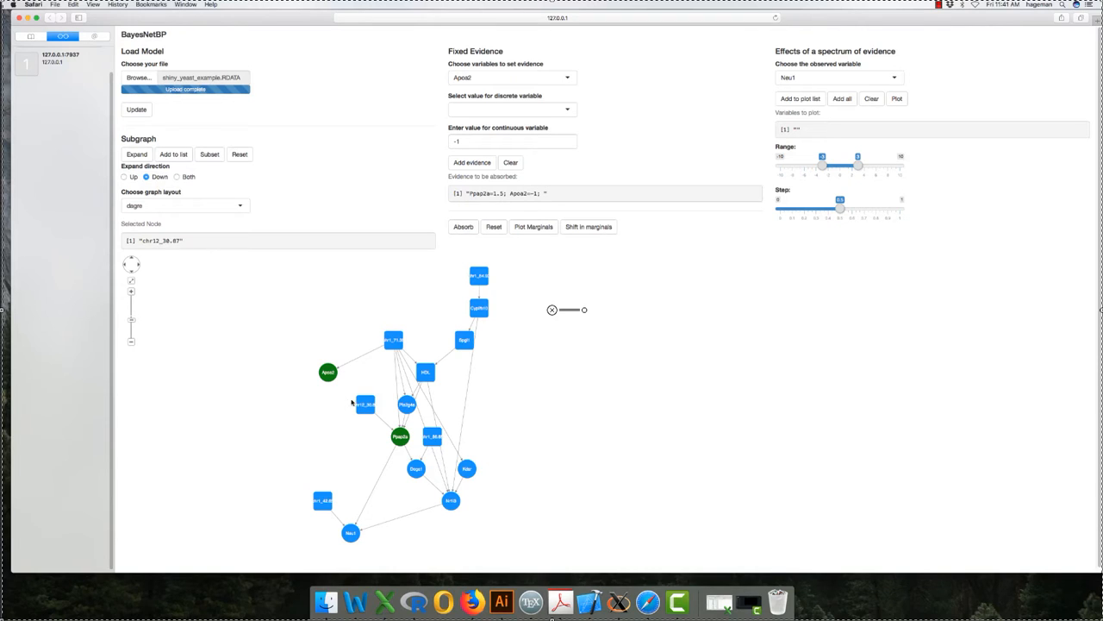
pyautogui.click(328, 373)
pyautogui.click(400, 440)
pyautogui.click(591, 231)
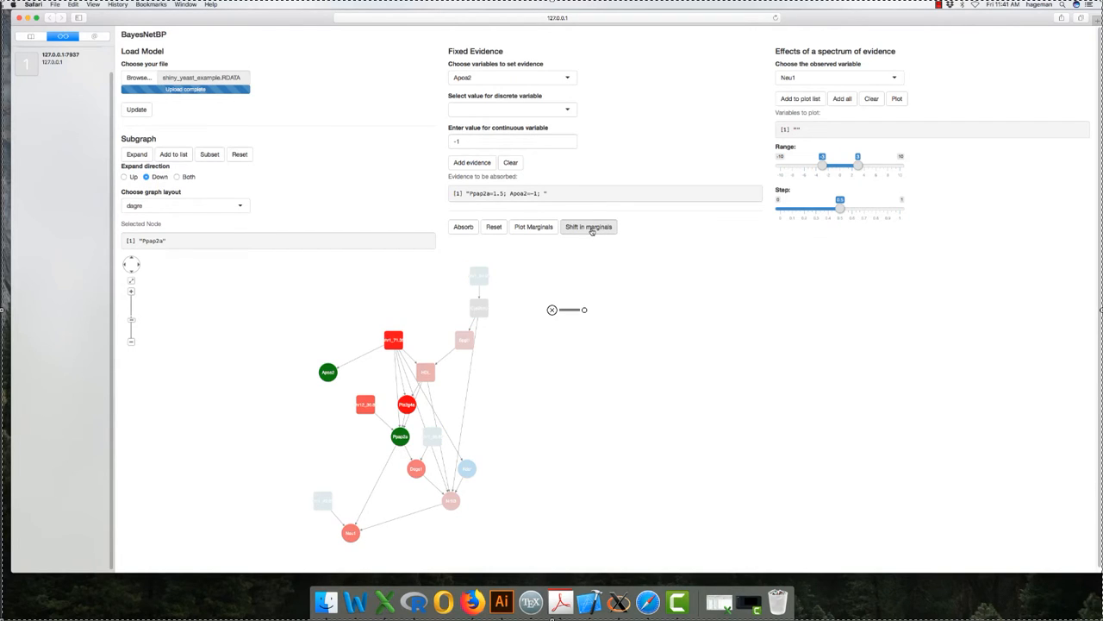
# Inspect the JSI values of nodes such as Apoa2, chr12_30.87, Pla2g4a, Nr1i3, Degs1 and Kdsr under the combined evidence.
pyautogui.click(328, 373)
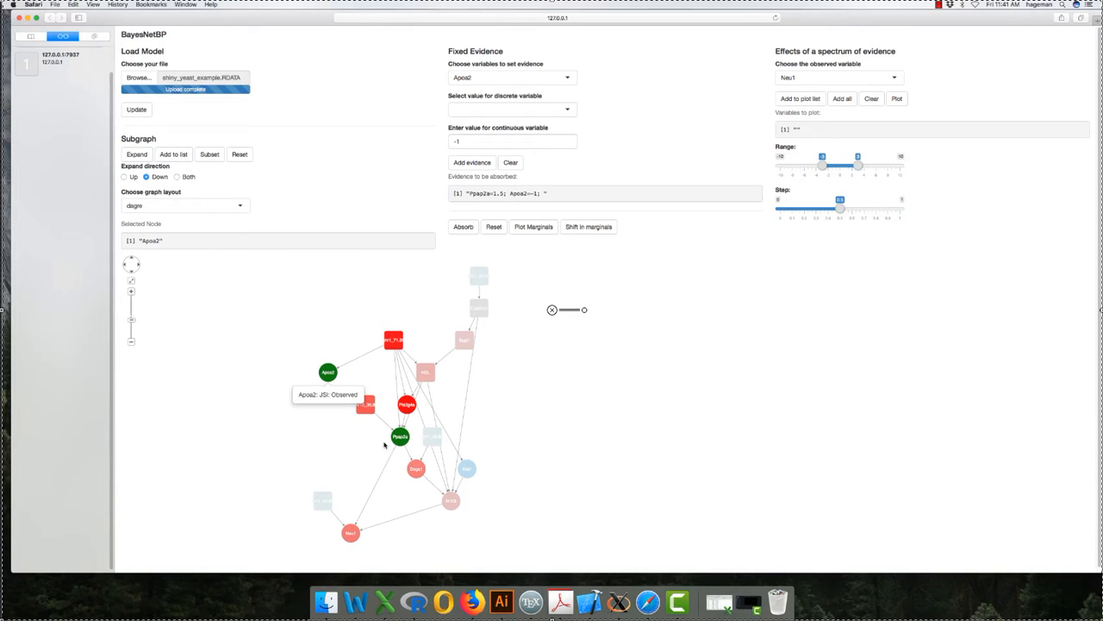
pyautogui.click(364, 412)
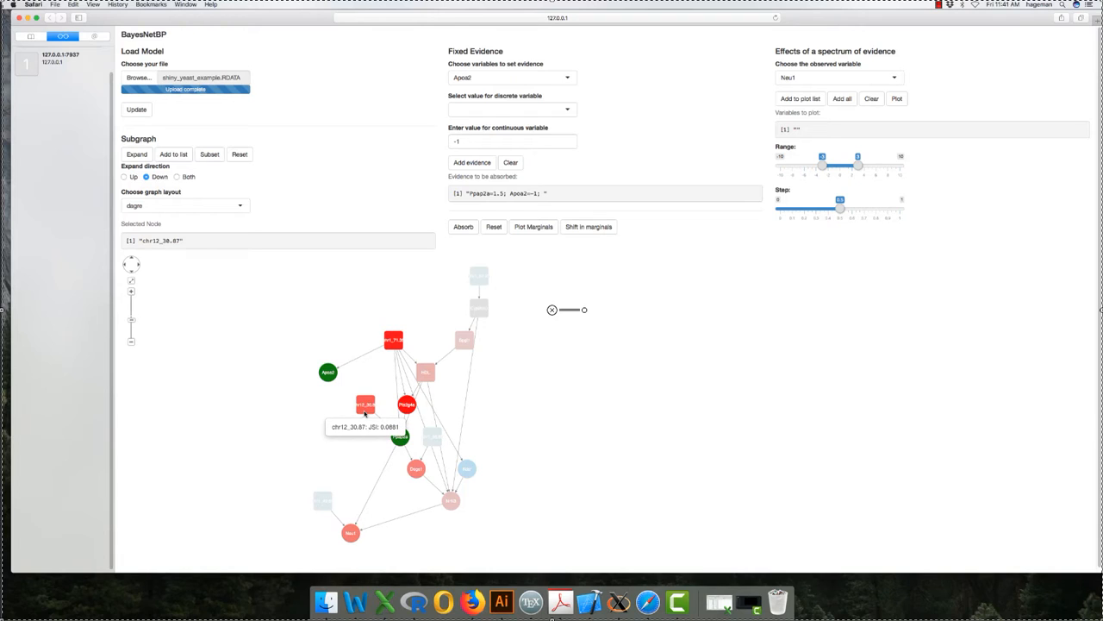
pyautogui.click(407, 407)
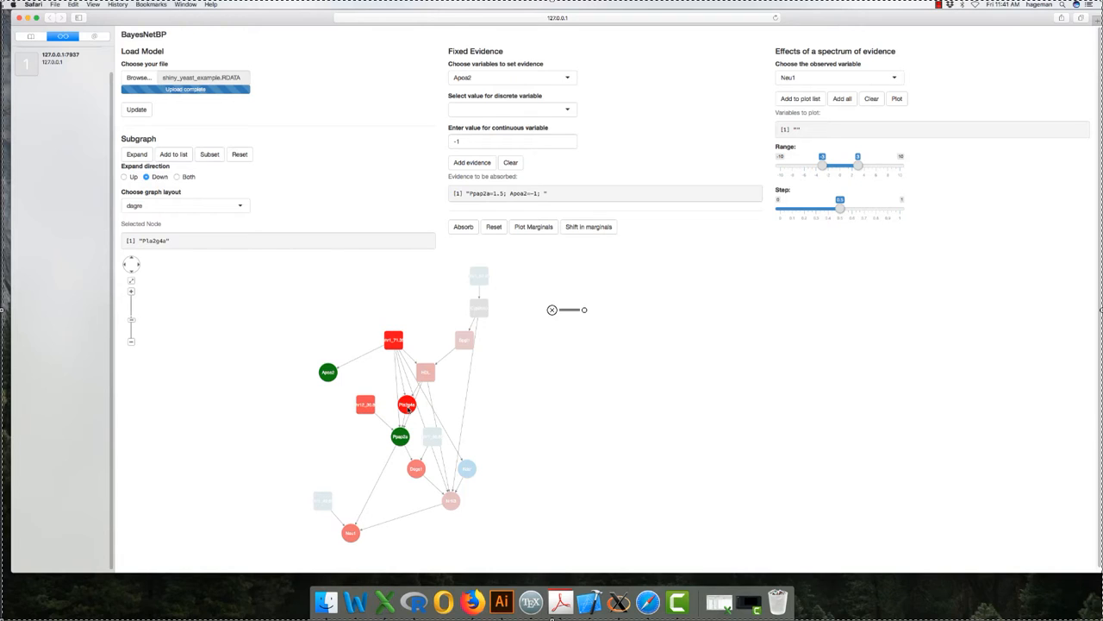
pyautogui.click(400, 436)
pyautogui.click(451, 502)
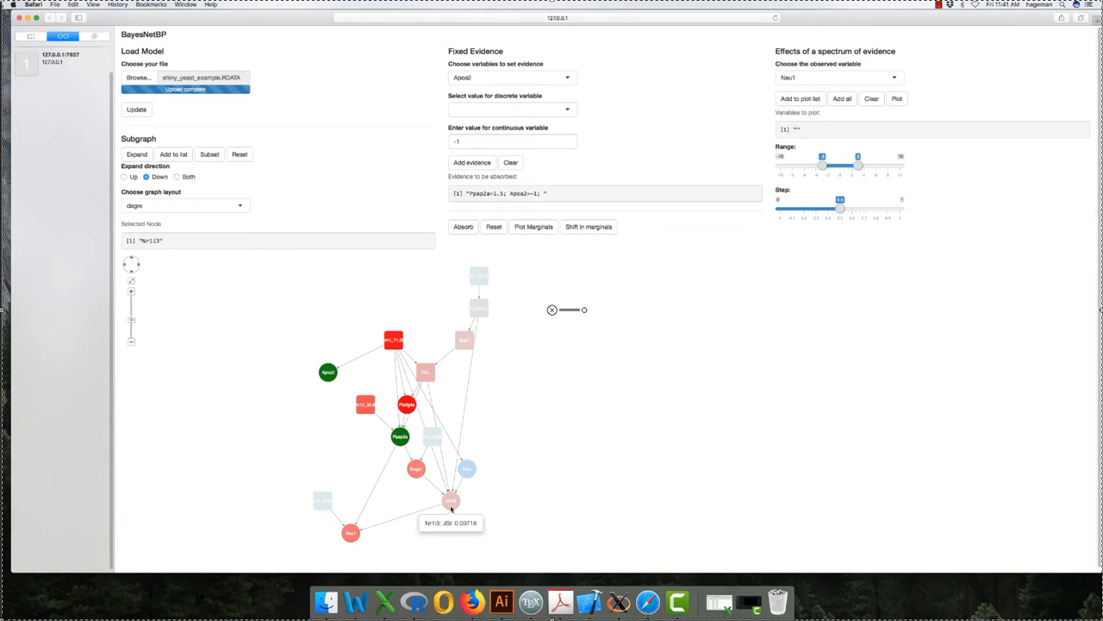
pyautogui.click(416, 468)
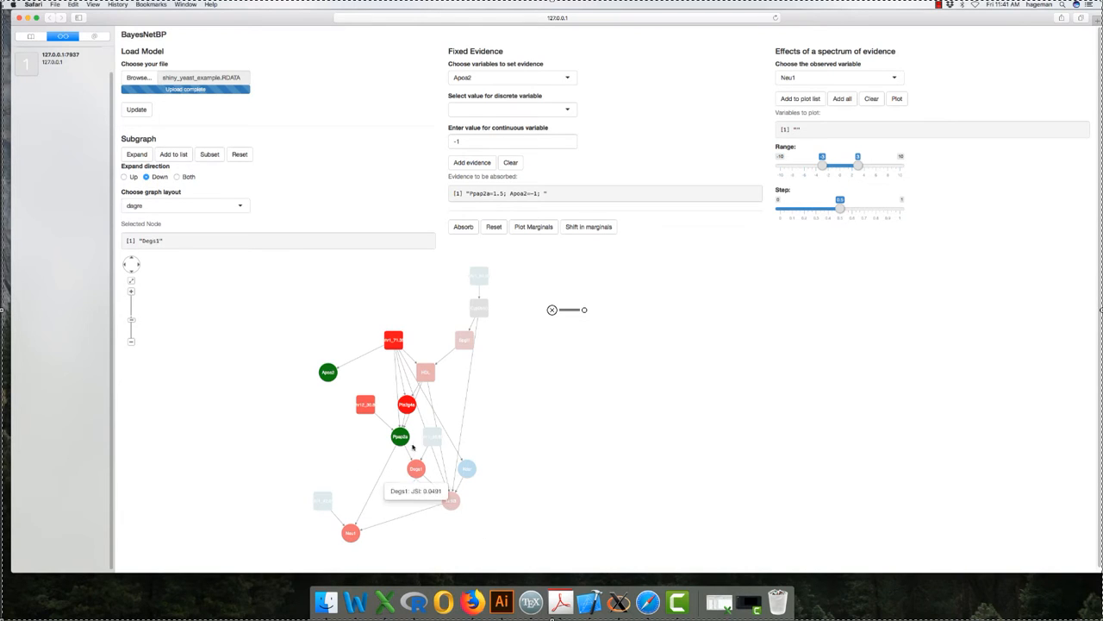
pyautogui.click(466, 468)
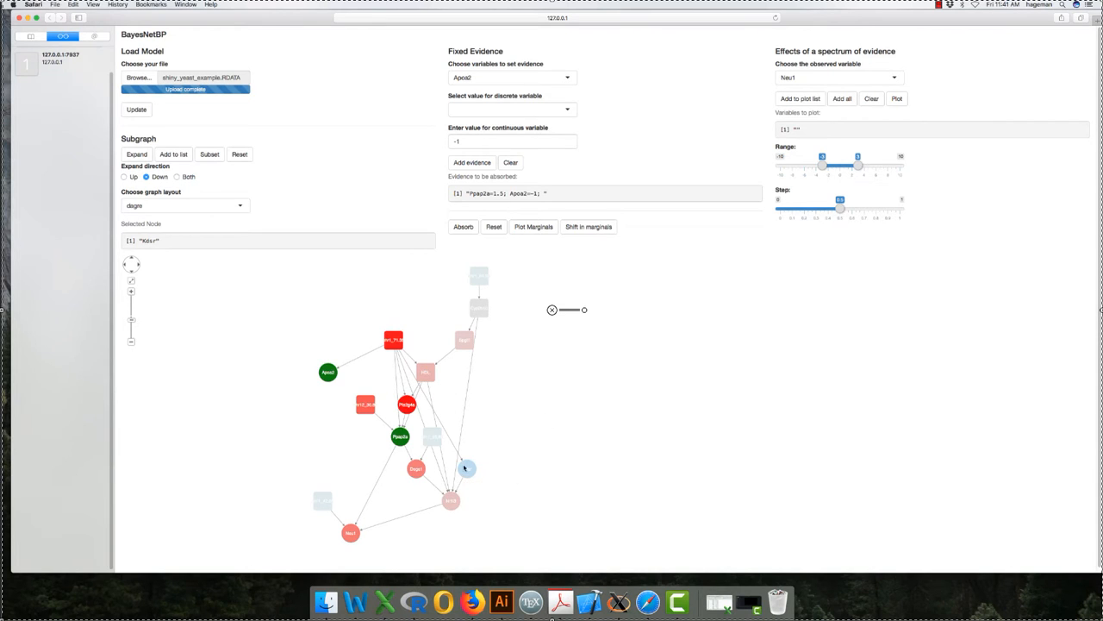
# Plot the marginals of Degs1 before and after absorbing both pieces of evidence, and close the plot.
pyautogui.click(416, 472)
pyautogui.moveTo(417, 476)
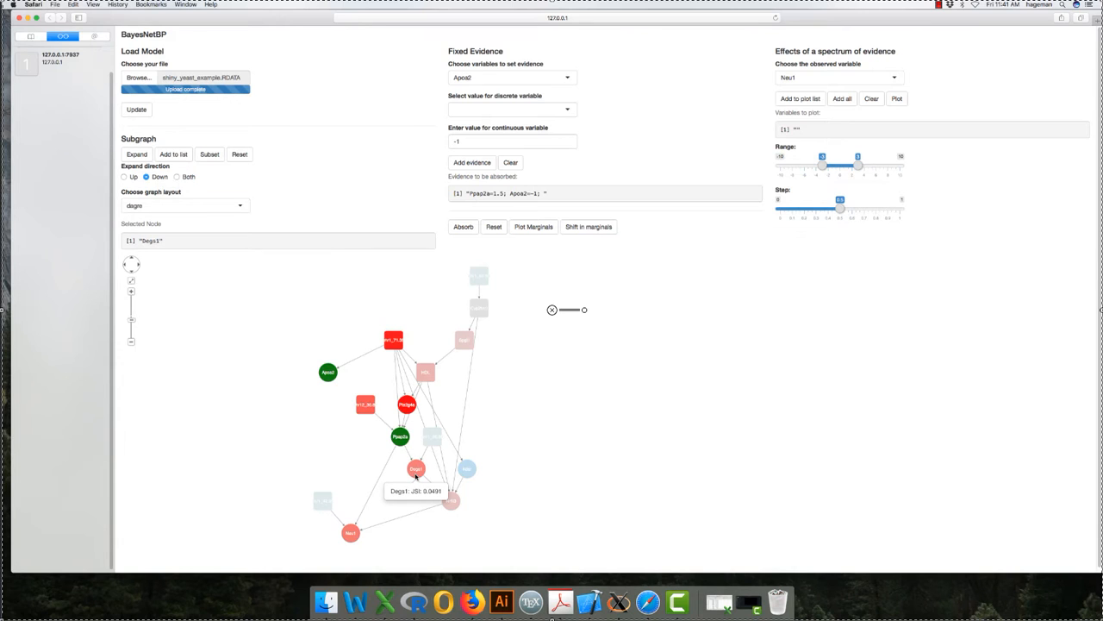
pyautogui.click(534, 226)
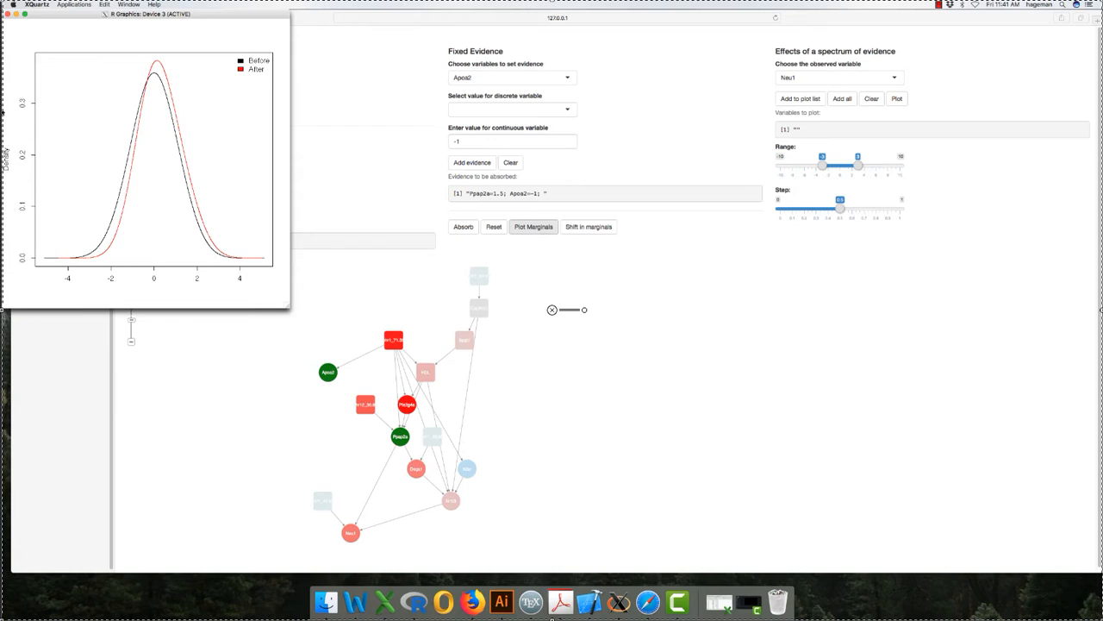
pyautogui.click(7, 14)
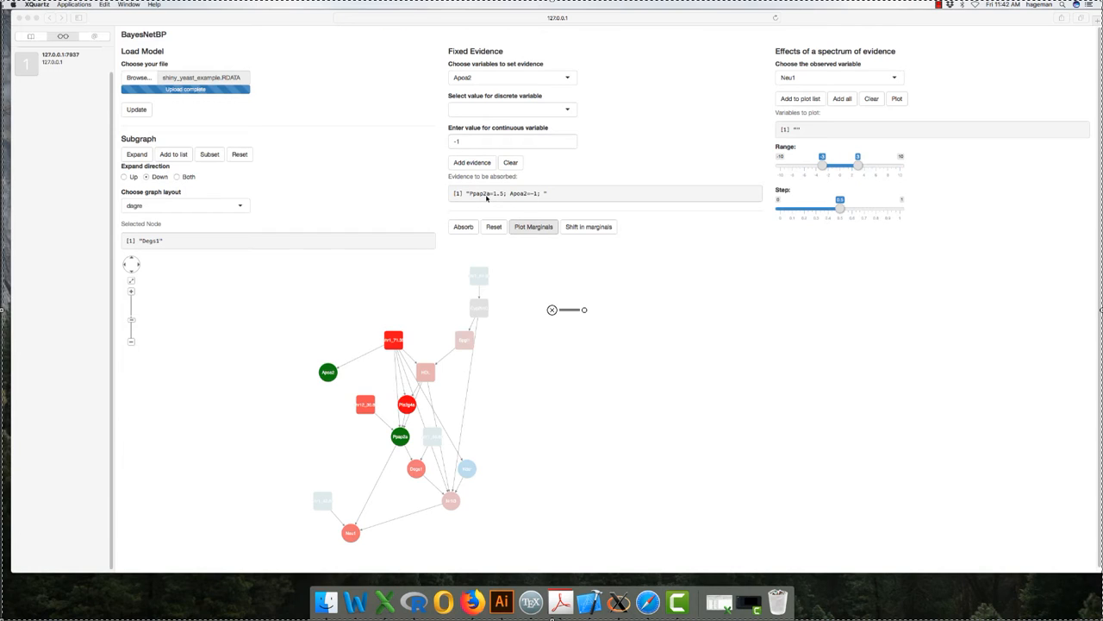
# Reset the network to clear the absorbed Ppap2a and Apoa2 evidence.
pyautogui.click(490, 231)
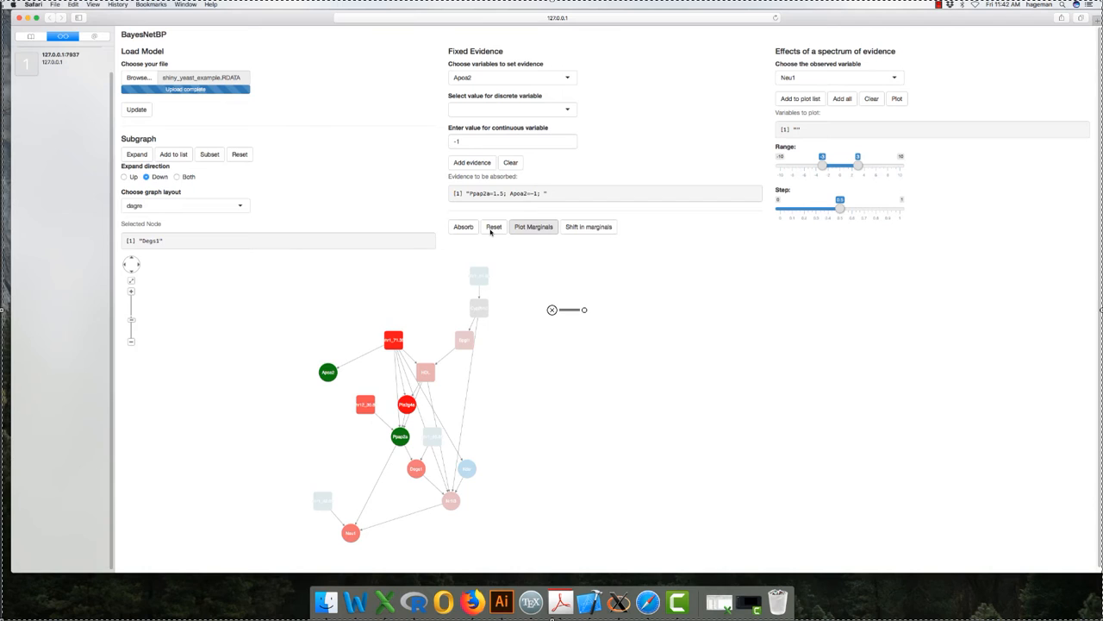
pyautogui.click(491, 229)
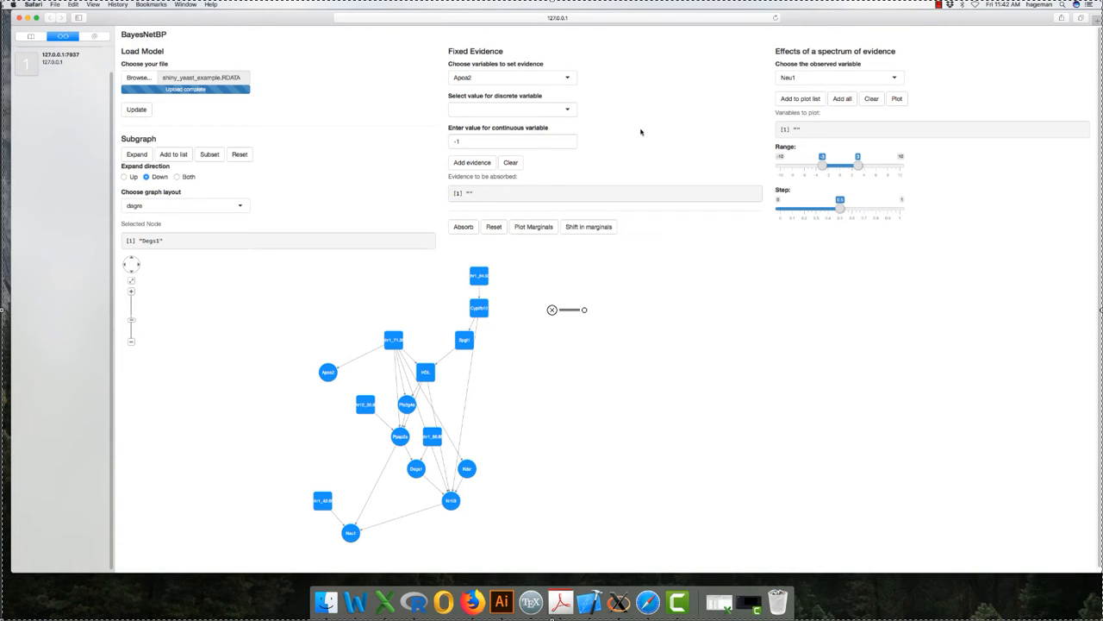
# Choose Ppap2a as the observed variable for the spectrum of evidence and set its range from -2 to 2.
pyautogui.click(897, 80)
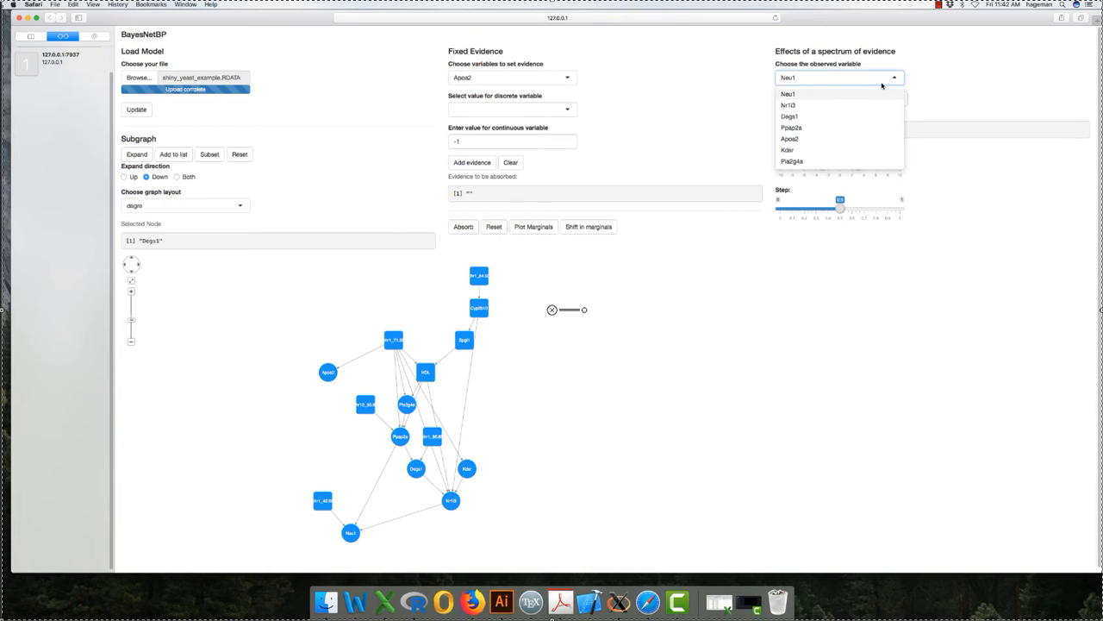
pyautogui.click(792, 130)
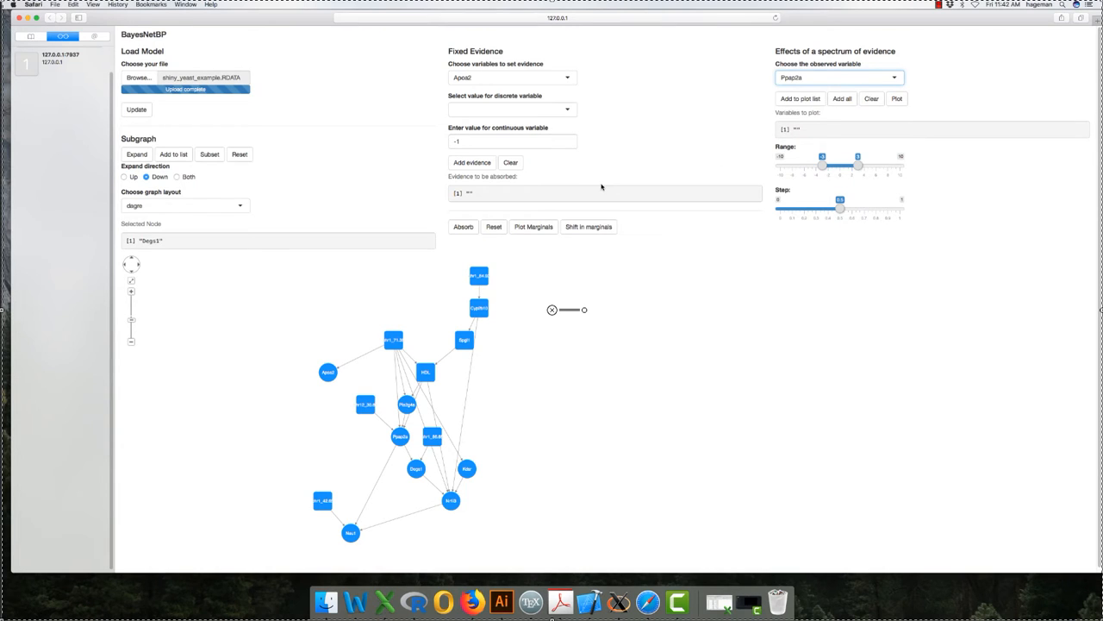
pyautogui.click(388, 434)
pyautogui.moveTo(822, 168); pyautogui.dragTo(853, 167)
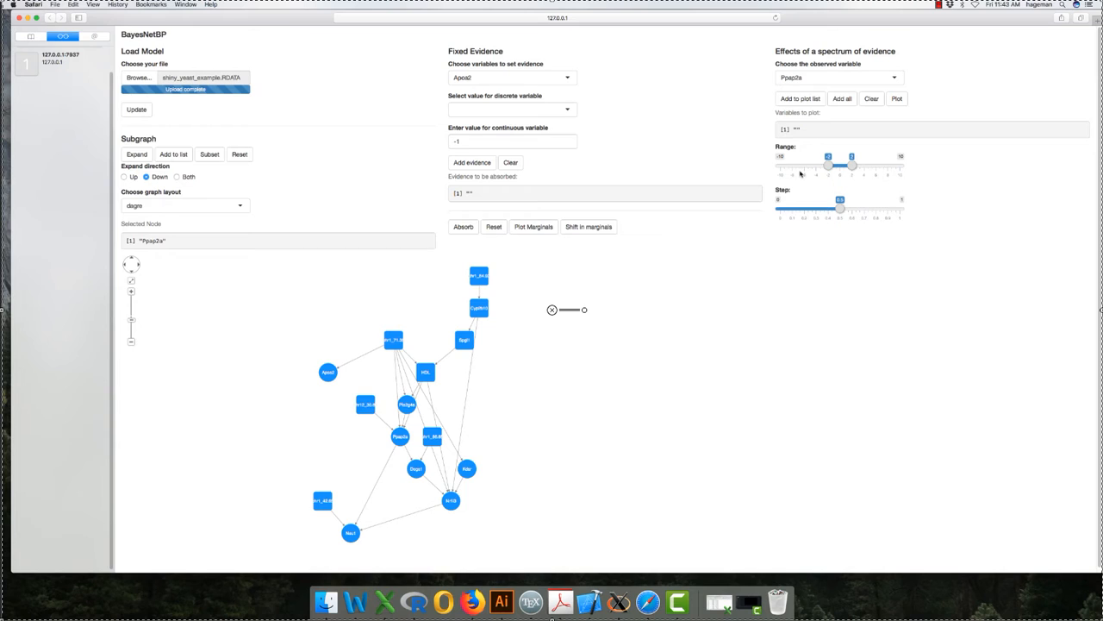
# Examine the network nodes related to Ppap2a, such as Degs1, Pla2g4a, Cyp2b10 and HDL, as candidates for the plot.
pyautogui.click(415, 468)
pyautogui.click(396, 438)
pyautogui.click(406, 403)
pyautogui.click(478, 306)
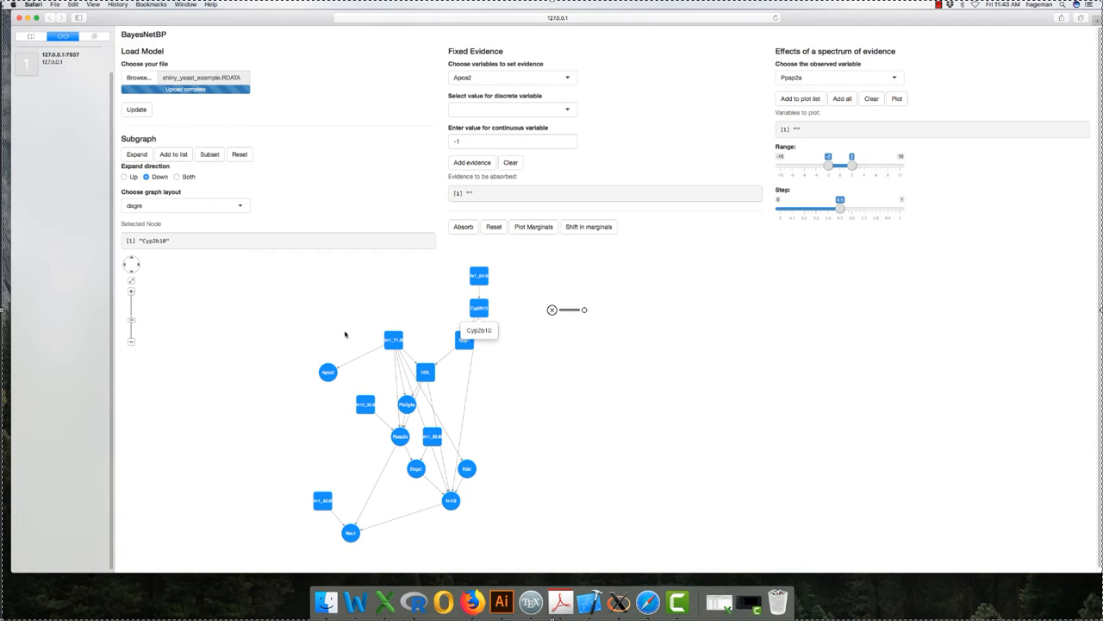
pyautogui.click(425, 372)
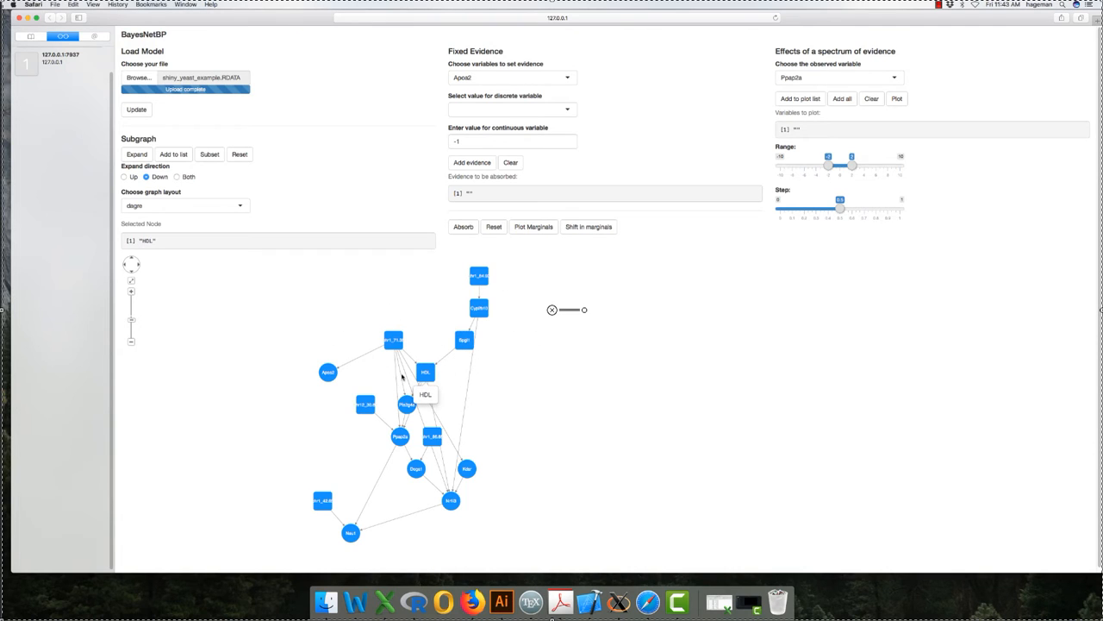
pyautogui.click(418, 474)
pyautogui.click(397, 440)
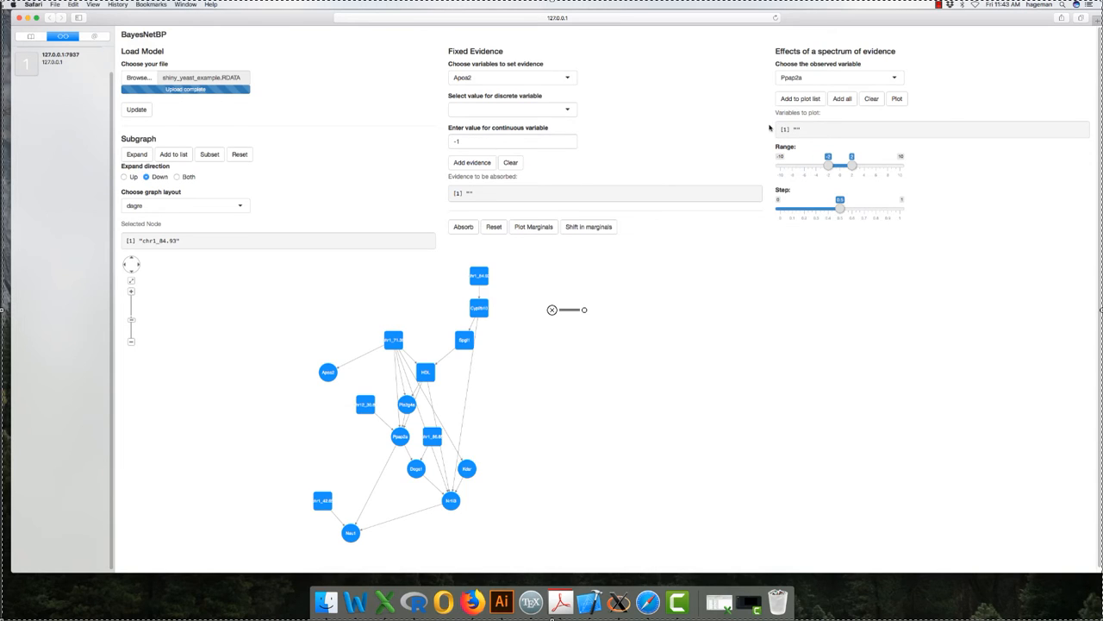
# Add all remaining variables to the plot list and plot their response to the Ppap2a evidence spectrum.
pyautogui.click(835, 103)
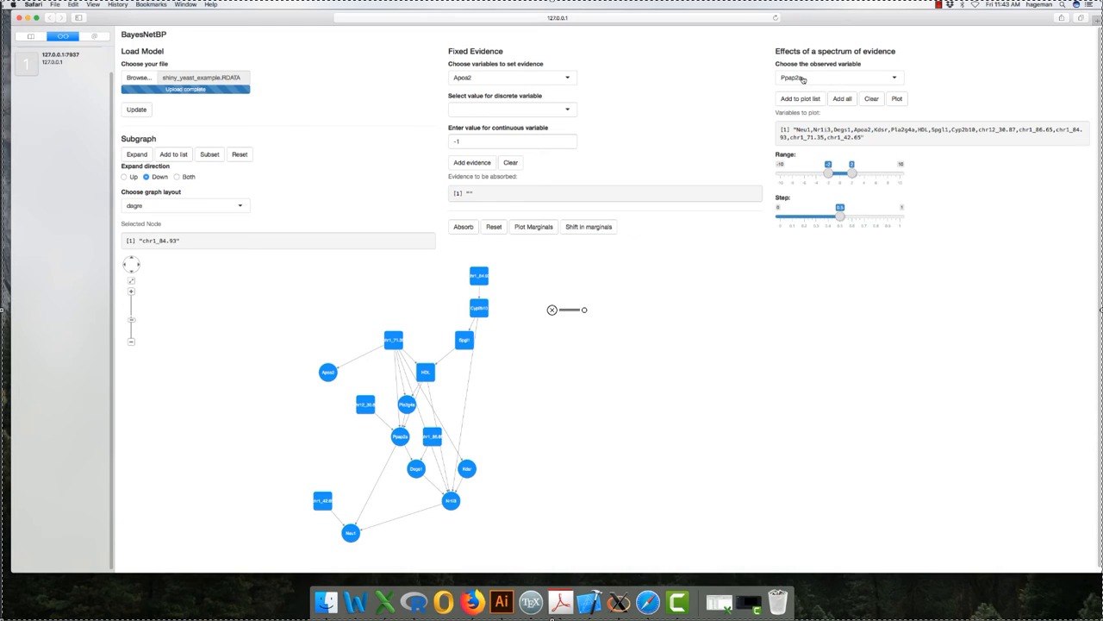
pyautogui.click(897, 98)
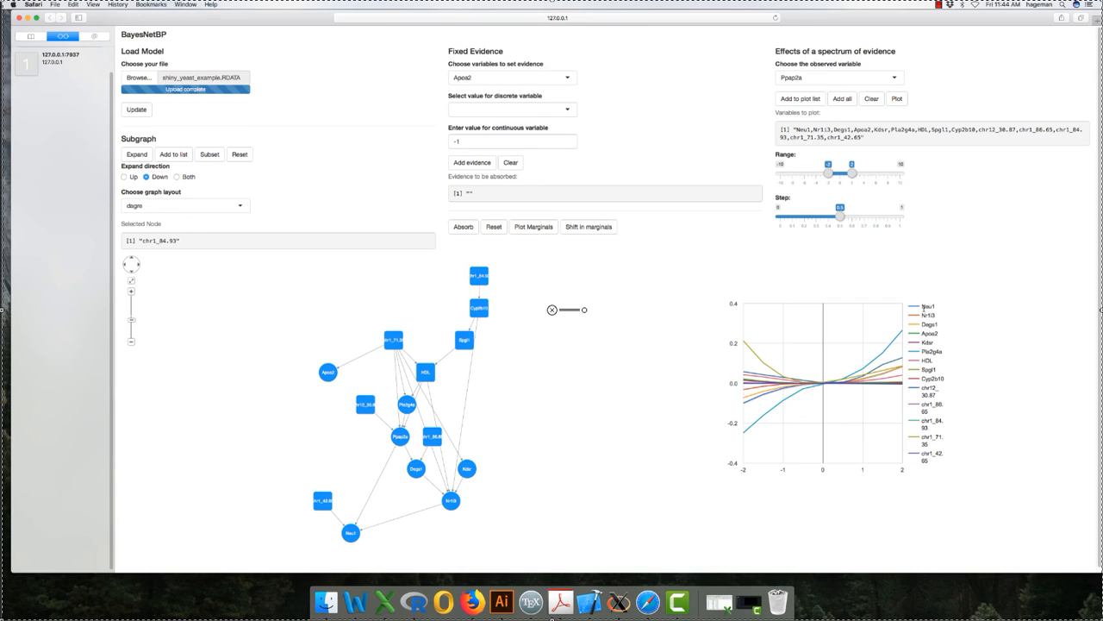
# Examine the curves in the spectrum plot, such as Pla2g4a, against the nodes Degs1, Ppap2a, Neu1 and chr12_30.87 in the network.
pyautogui.click(416, 468)
pyautogui.click(400, 436)
pyautogui.moveTo(768, 398)
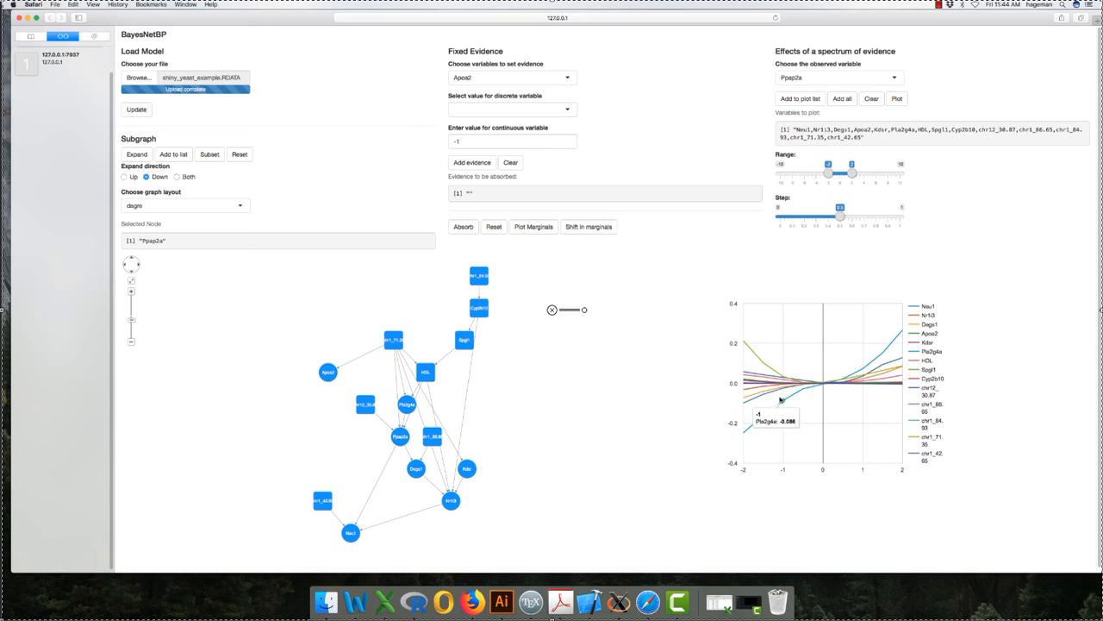
pyautogui.moveTo(760, 416)
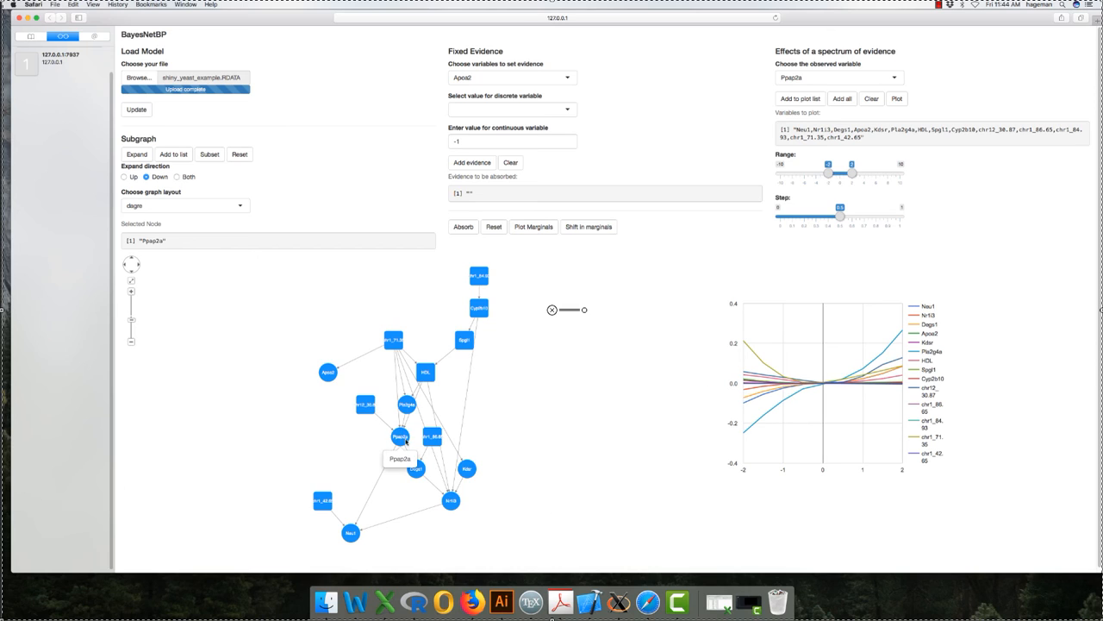
pyautogui.click(355, 528)
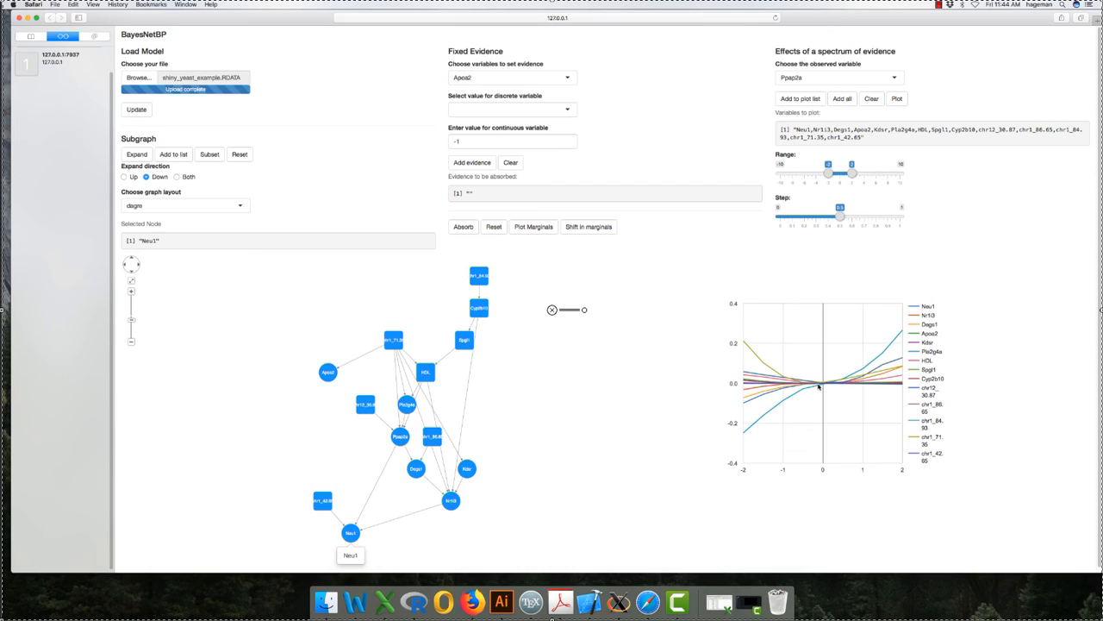
pyautogui.moveTo(802, 381)
pyautogui.moveTo(879, 372)
pyautogui.click(365, 404)
pyautogui.click(938, 5)
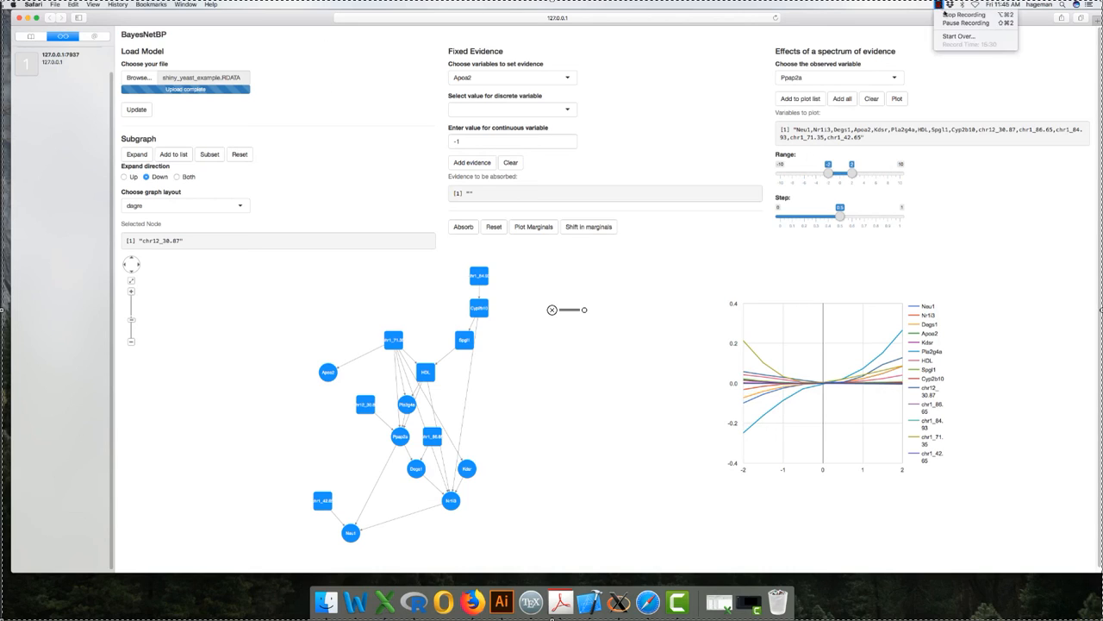